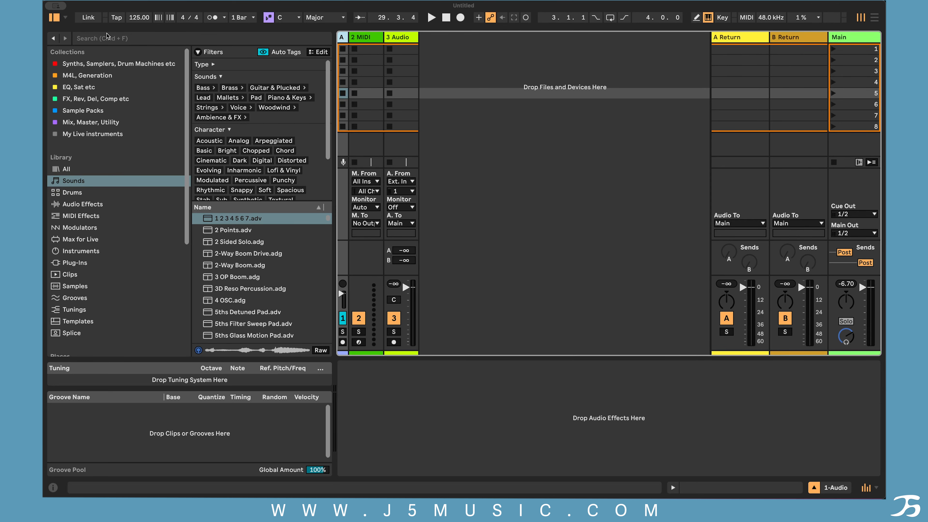
Simplify the layout by hiding the browser, device view and mixer controls, and show the Info View.
{"action": "left_click", "coordinate": [49, 18]}
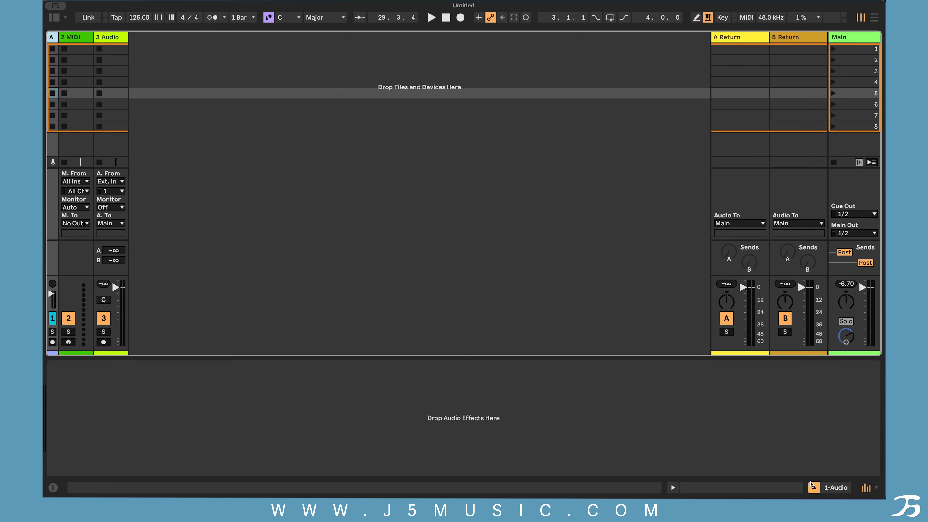
{"action": "left_click", "coordinate": [814, 488]}
{"action": "left_click", "coordinate": [871, 488]}
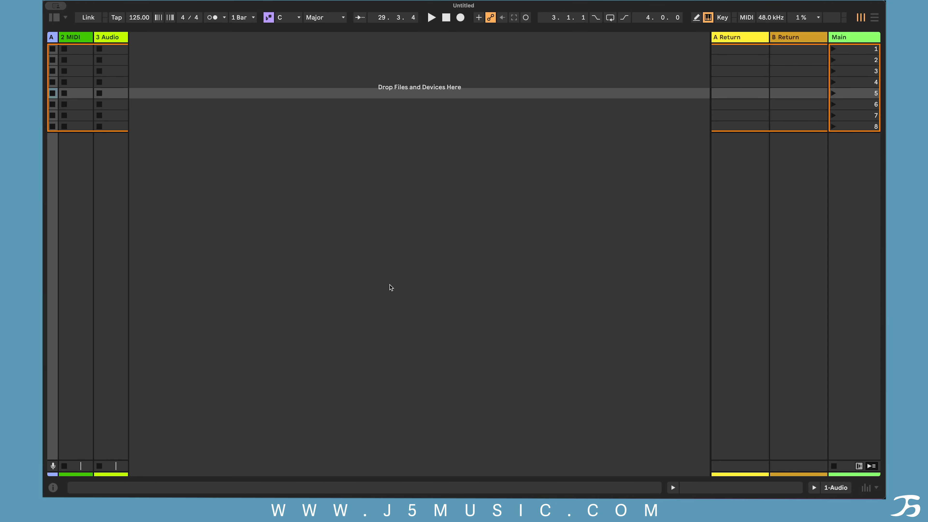
{"action": "left_click", "coordinate": [53, 488]}
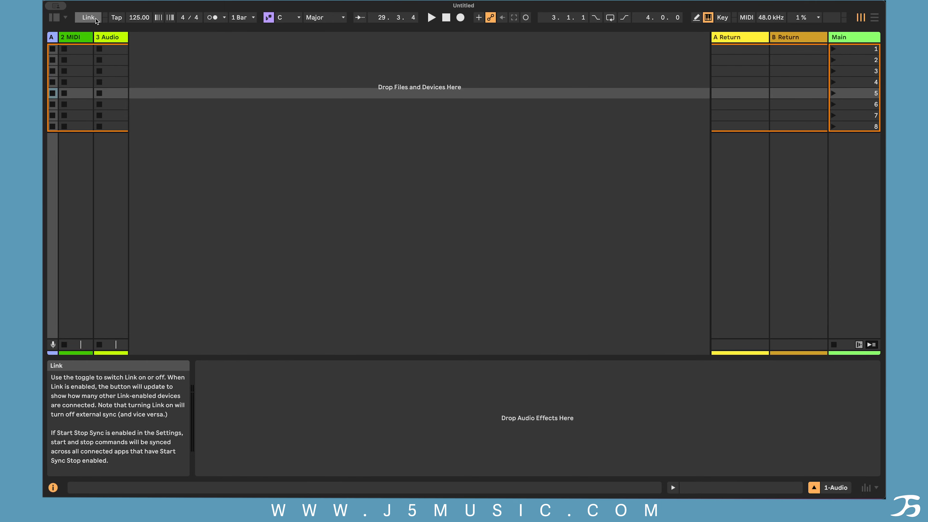
Tap in the project tempo beat by beat until playback starts.
{"action": "left_click", "coordinate": [115, 18]}
{"action": "left_click", "coordinate": [115, 18]}
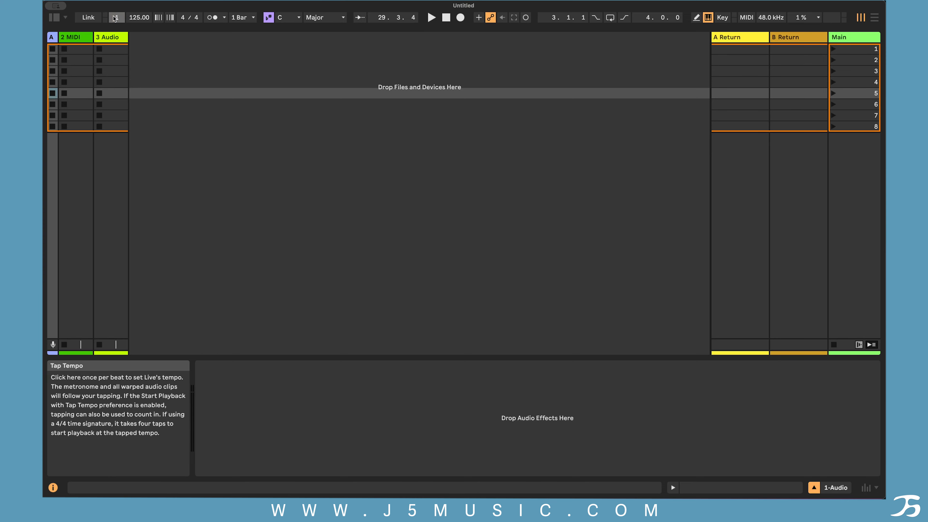
{"action": "left_click", "coordinate": [114, 19]}
{"action": "left_click", "coordinate": [114, 18]}
{"action": "left_click", "coordinate": [114, 19]}
{"action": "left_click", "coordinate": [115, 19]}
{"action": "left_click", "coordinate": [116, 20]}
{"action": "left_click", "coordinate": [116, 20]}
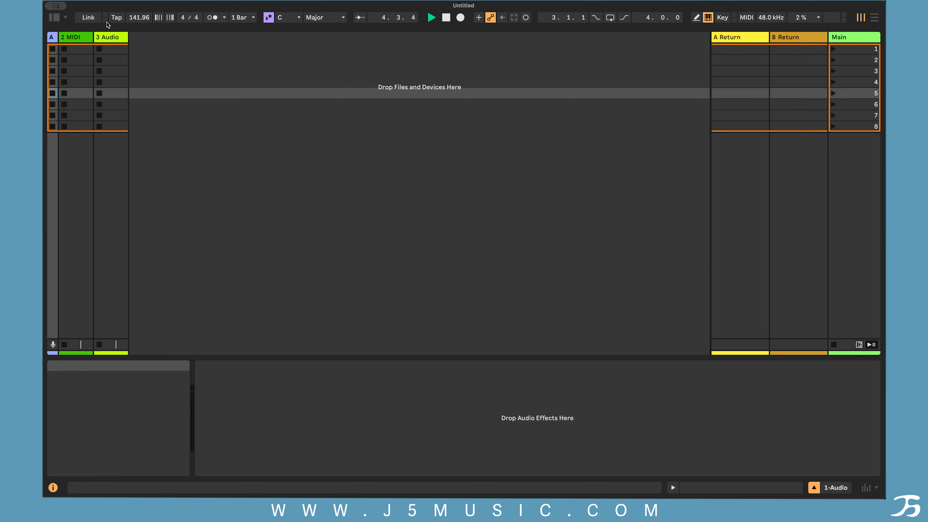
Stop playback and reset the project tempo to 120.00 BPM.
{"action": "left_click", "coordinate": [446, 17]}
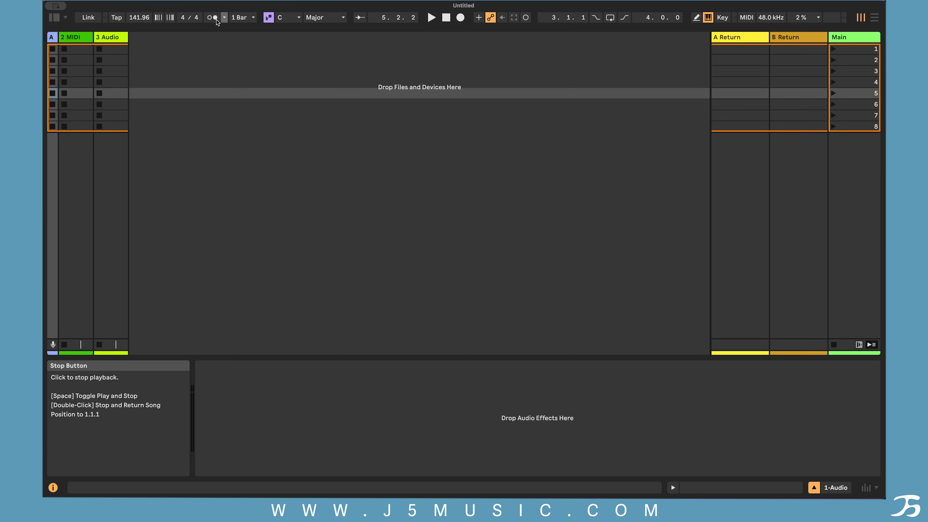
{"action": "left_click", "coordinate": [144, 21]}
{"action": "double_click", "coordinate": [143, 20]}
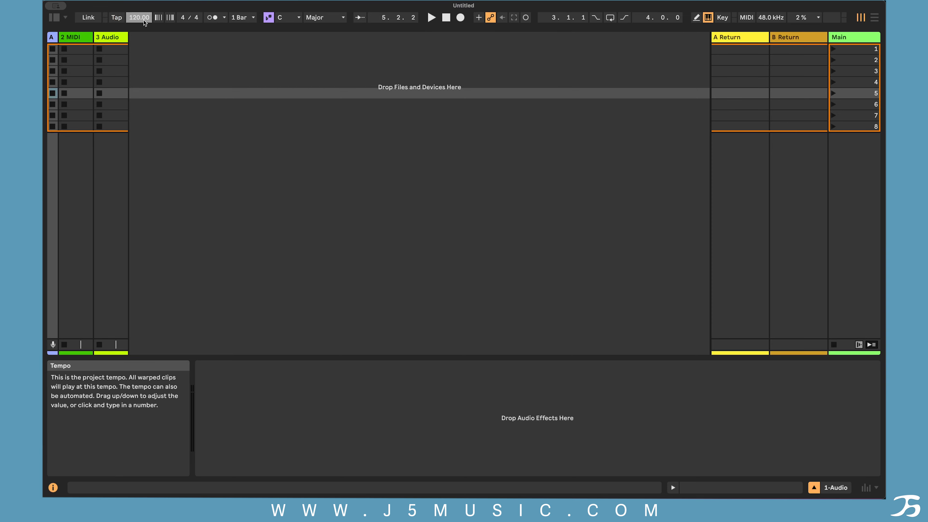
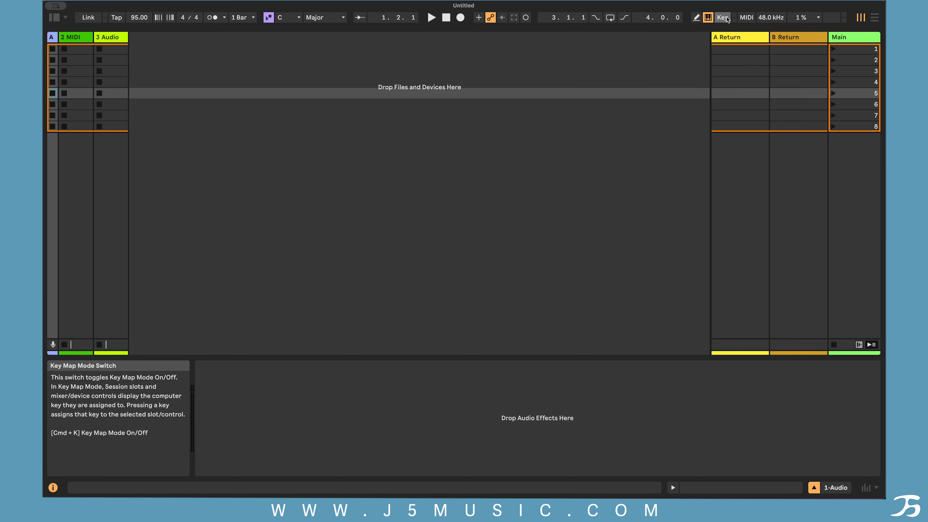
Preview Key Map Mode and MIDI Map Mode, picking the Session Record control for MIDI assignment, and leave both modes.
{"action": "left_click", "coordinate": [726, 18]}
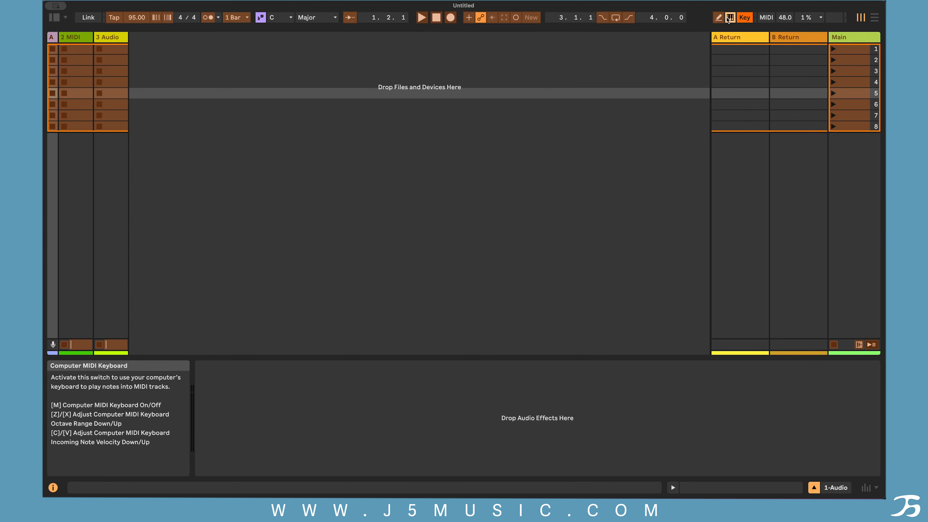
{"action": "left_click", "coordinate": [749, 18]}
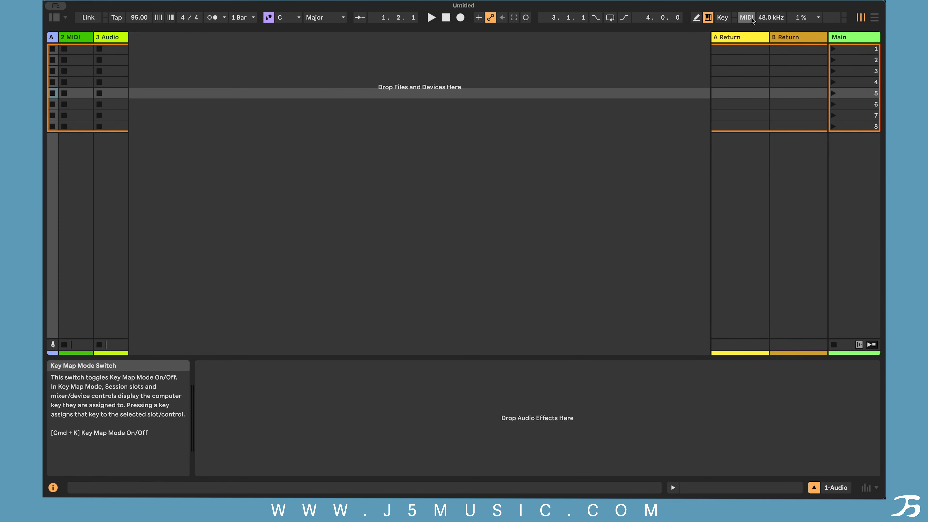
{"action": "left_click", "coordinate": [752, 19]}
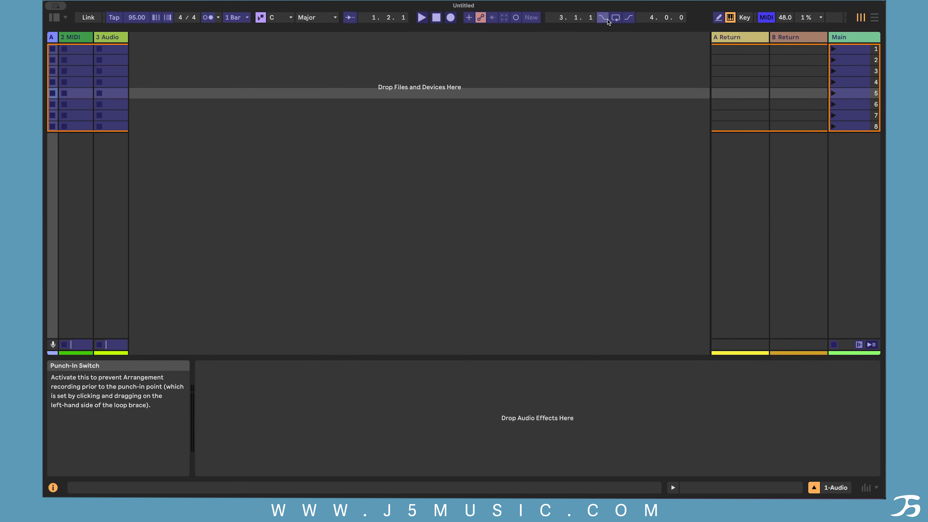
{"action": "left_click", "coordinate": [518, 20]}
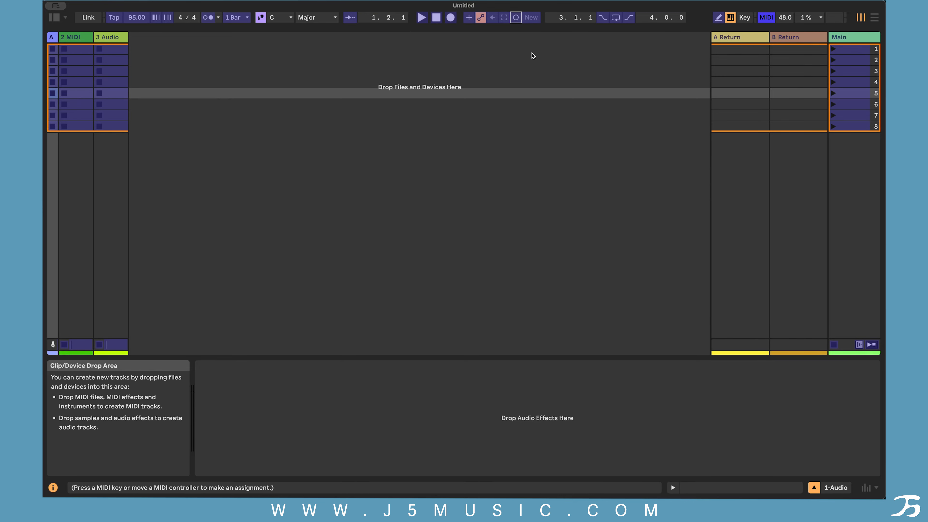
{"action": "left_click", "coordinate": [766, 18]}
Open the audio settings and review the choices for driver type, audio input device and audio output device.
{"action": "left_click", "coordinate": [767, 19]}
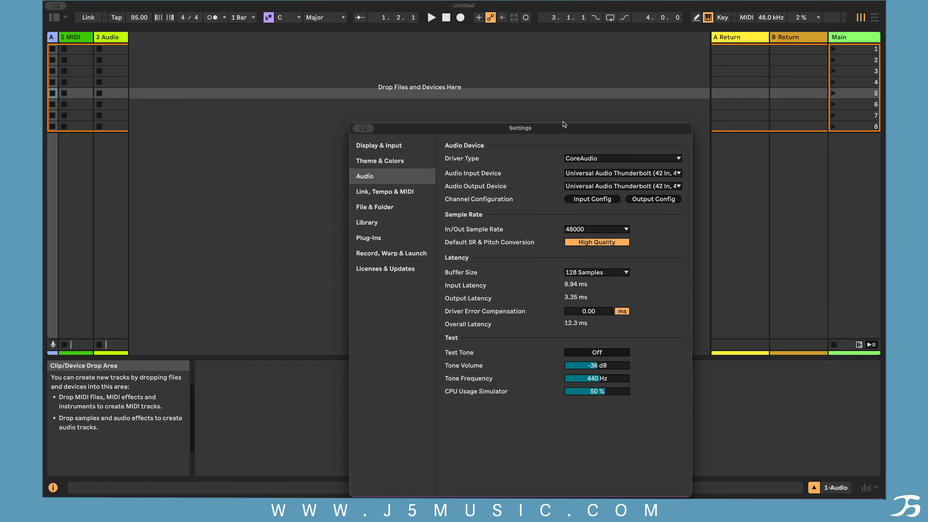
{"action": "left_click_drag", "start_coordinate": [551, 76], "coordinate": [529, 48]}
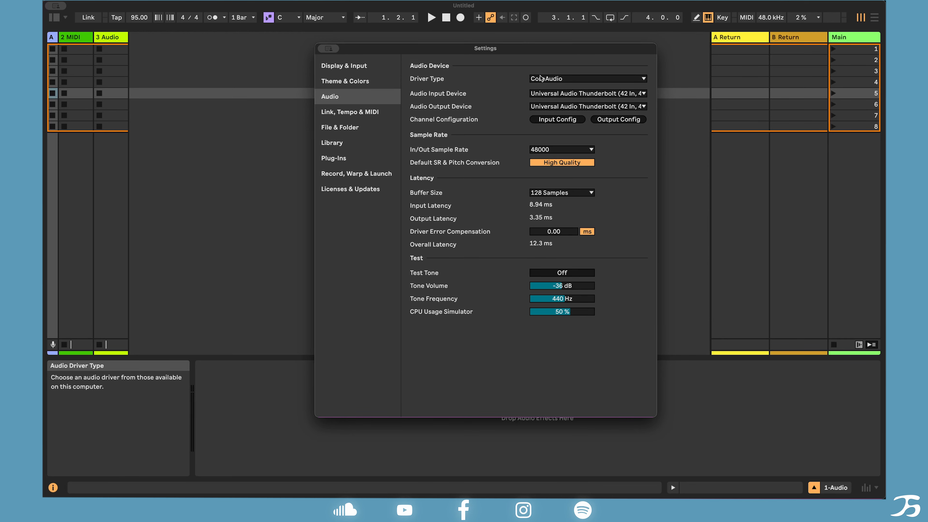
{"action": "left_click", "coordinate": [556, 80]}
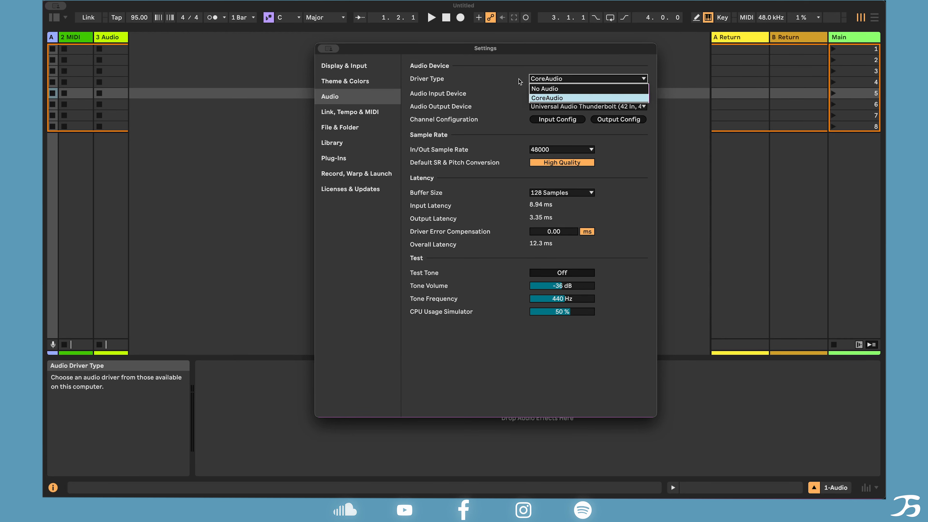
{"action": "left_click", "coordinate": [531, 84]}
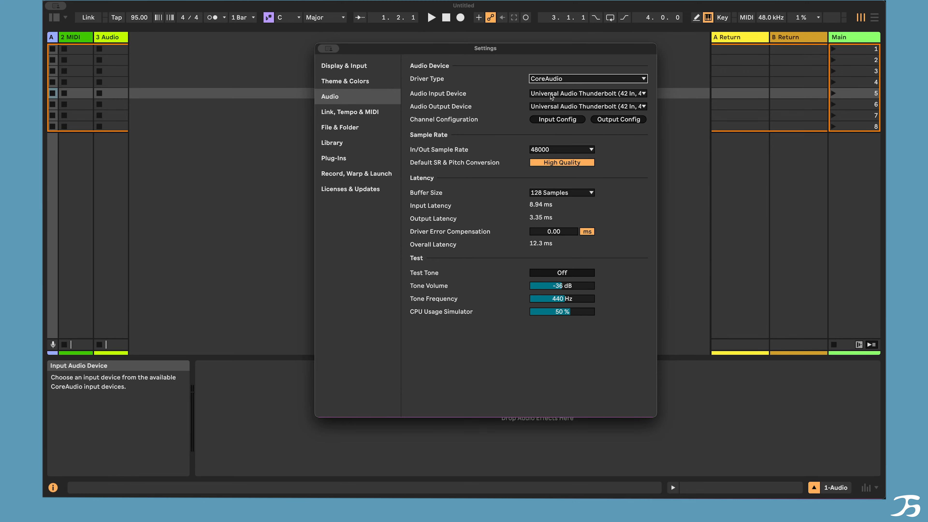
{"action": "left_click", "coordinate": [532, 93]}
{"action": "left_click", "coordinate": [508, 99]}
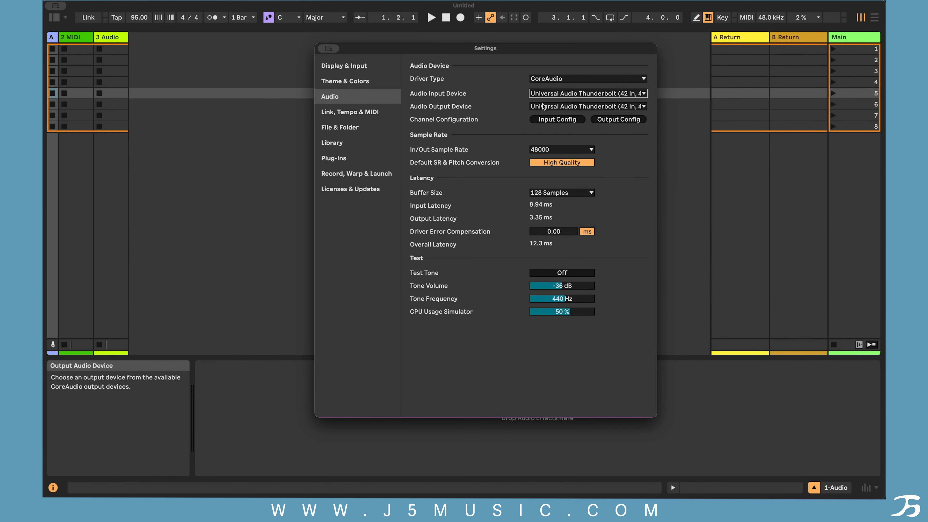
{"action": "left_click", "coordinate": [535, 106]}
{"action": "left_click", "coordinate": [485, 100]}
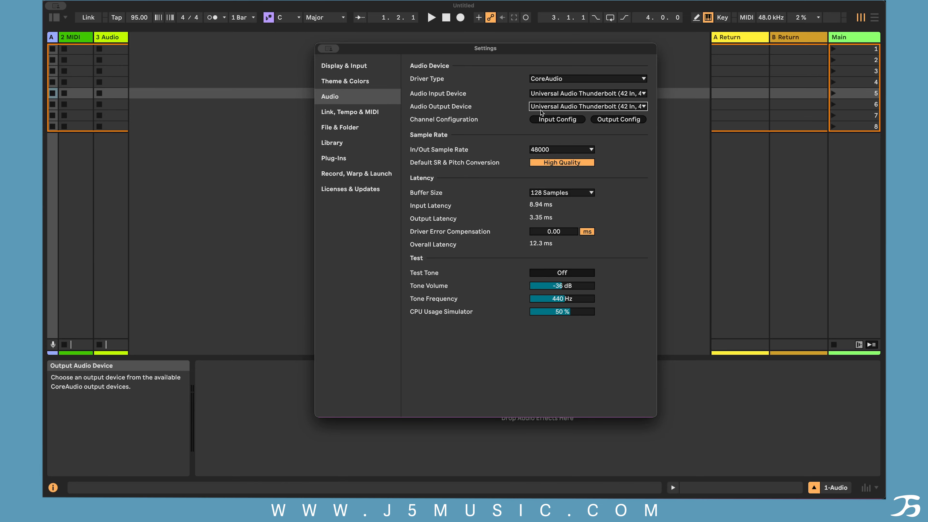
Review the output channel configuration and the available sample rates without changing them, and close the settings.
{"action": "left_click", "coordinate": [614, 123]}
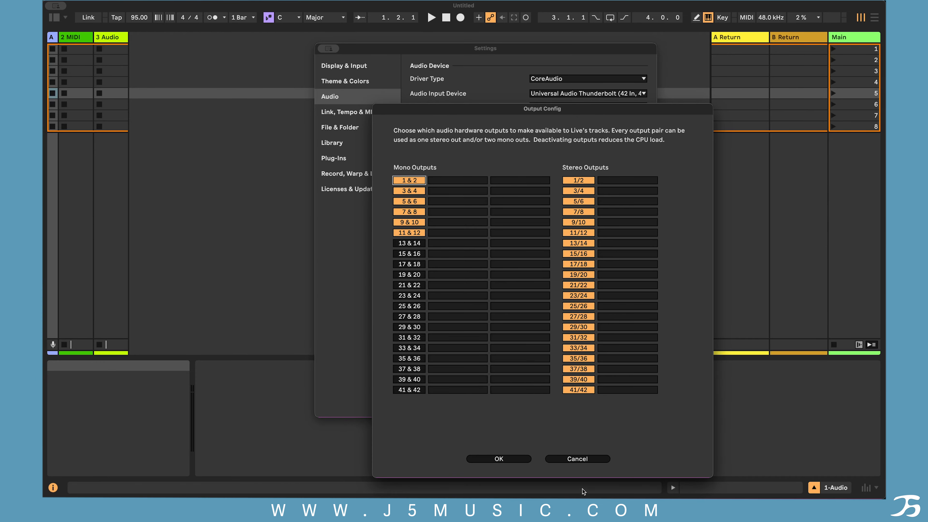
{"action": "left_click", "coordinate": [605, 459]}
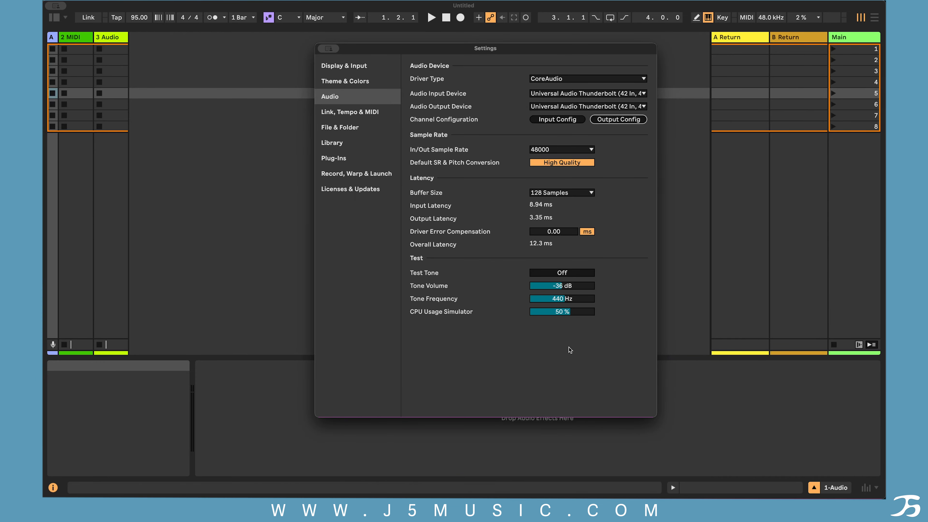
{"action": "left_click", "coordinate": [539, 150]}
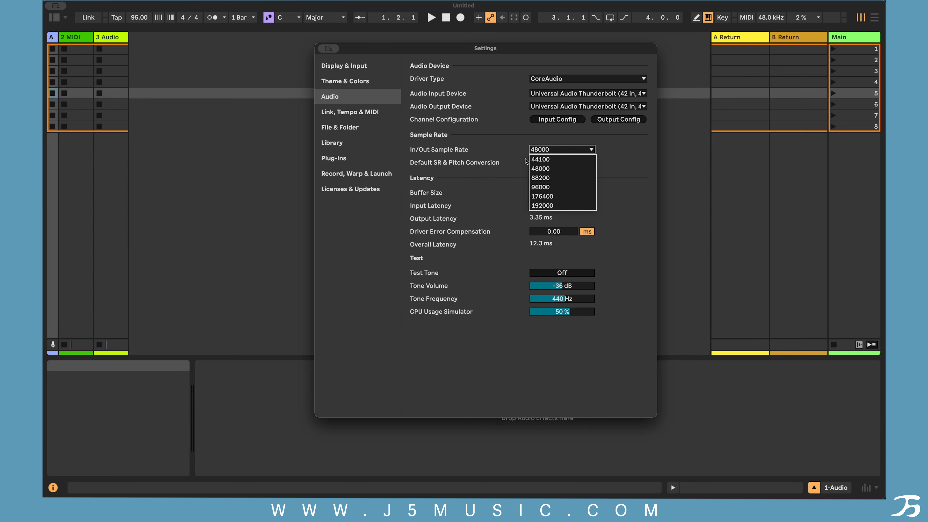
{"action": "left_click", "coordinate": [508, 187]}
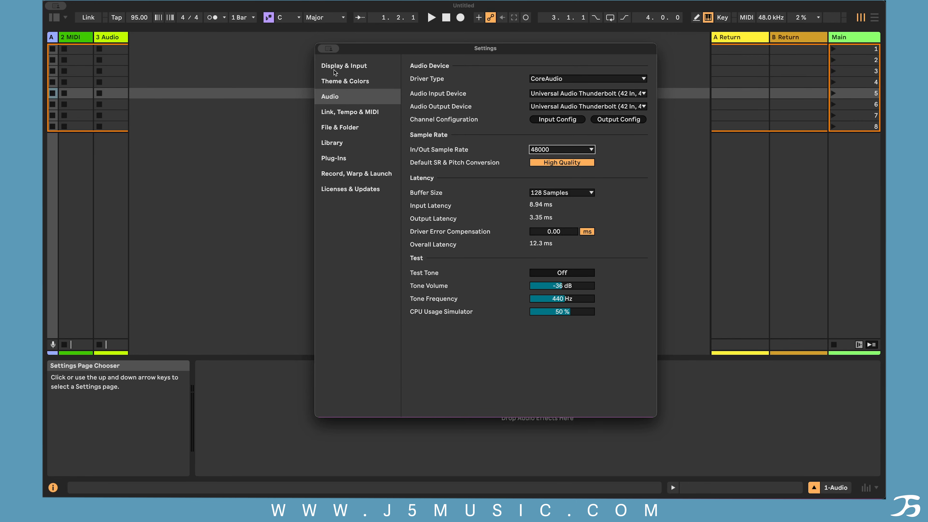
{"action": "key", "text": "Escape"}
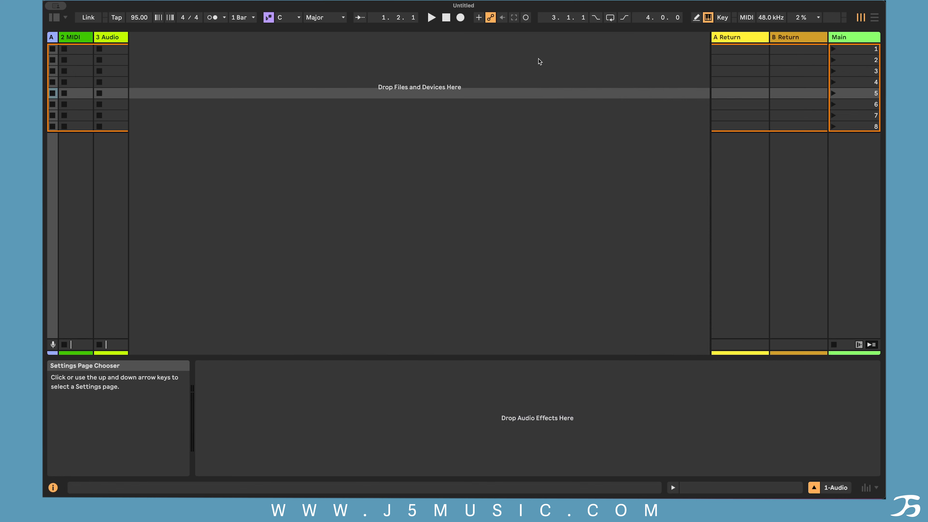
Look over the CPU meter's options without changing any.
{"action": "left_click", "coordinate": [816, 18]}
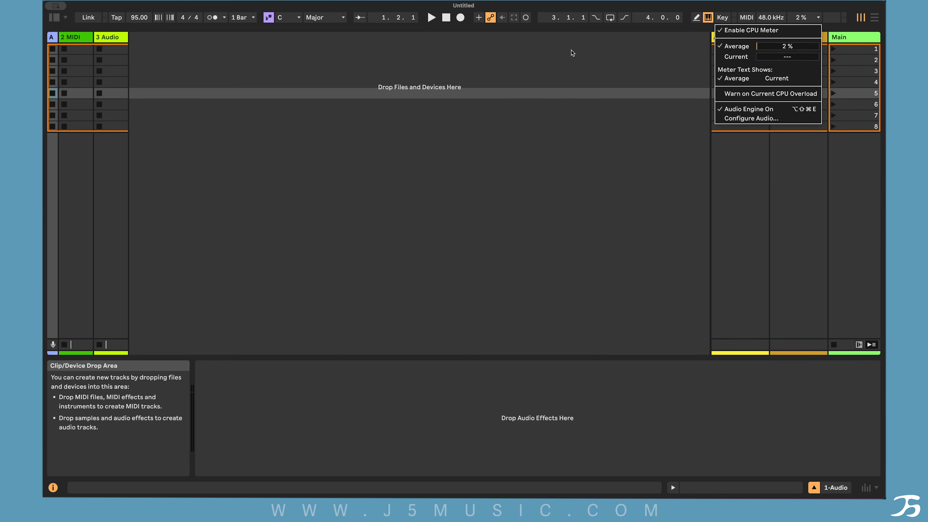
{"action": "left_click", "coordinate": [260, 171]}
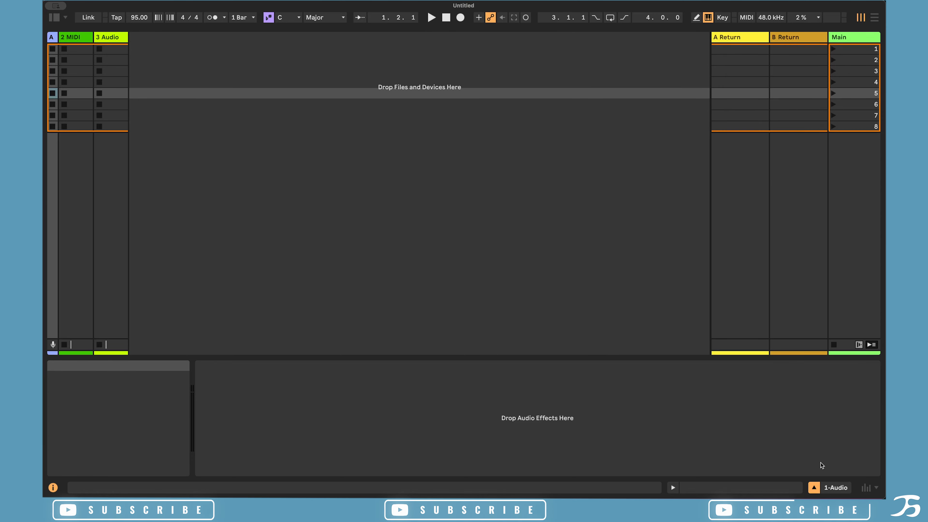
Show the mixer with its Performance Impact section and widen the 3 Audio track.
{"action": "left_click", "coordinate": [866, 487]}
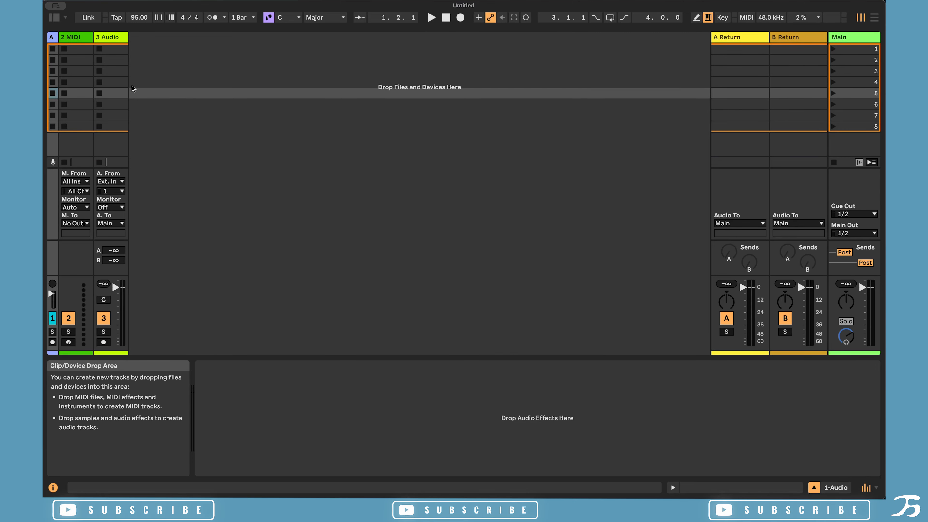
{"action": "left_click_drag", "start_coordinate": [129, 38], "coordinate": [152, 37]}
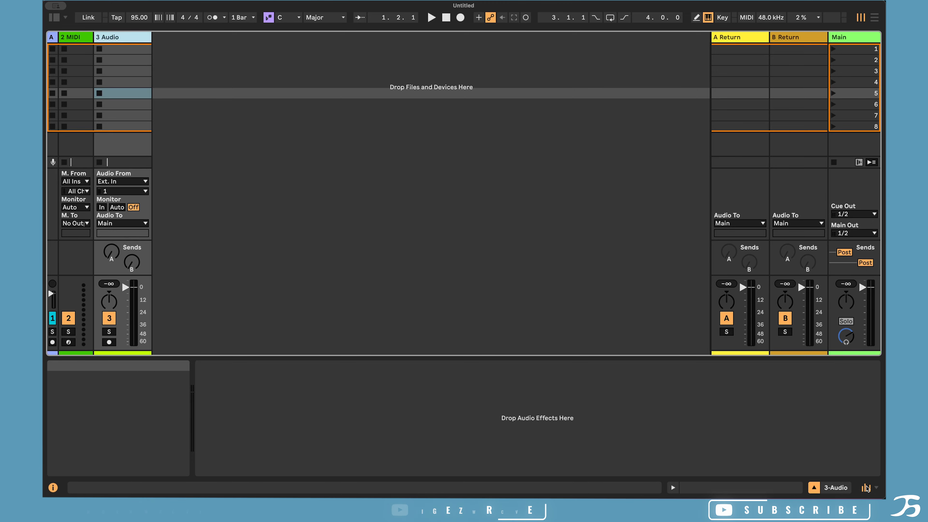
{"action": "left_click", "coordinate": [867, 487]}
{"action": "left_click", "coordinate": [866, 487]}
{"action": "left_click", "coordinate": [877, 488]}
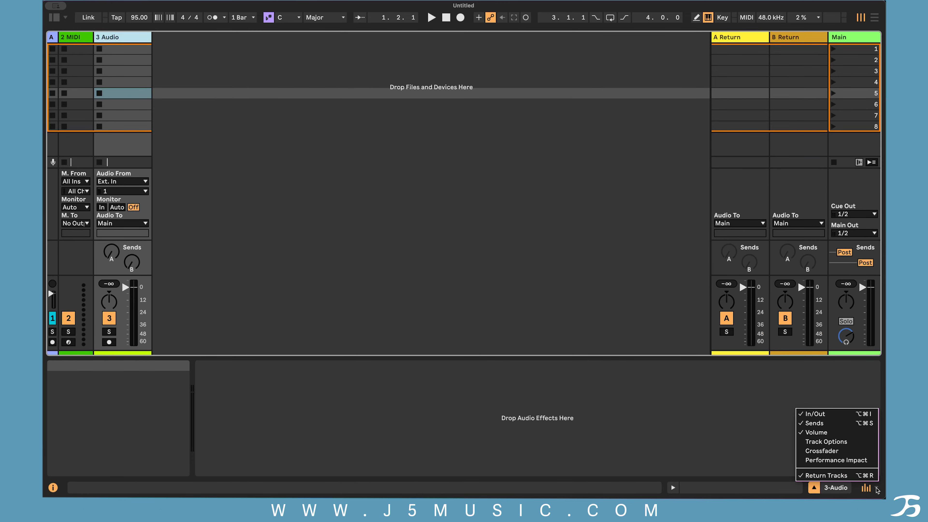
{"action": "left_click", "coordinate": [837, 460]}
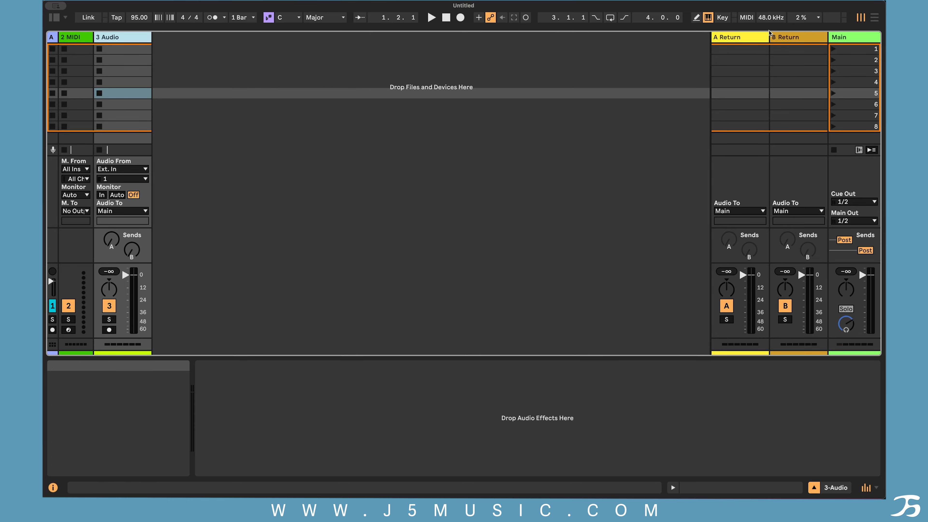
Examine the freeze options for the 3 Audio track and recheck the CPU meter's options.
{"action": "right_click", "coordinate": [126, 38]}
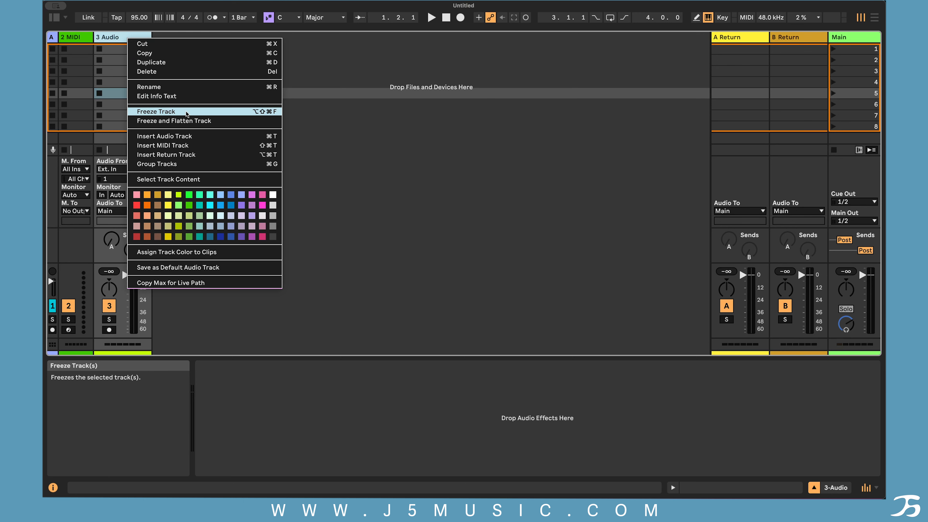
{"action": "left_click", "coordinate": [410, 117]}
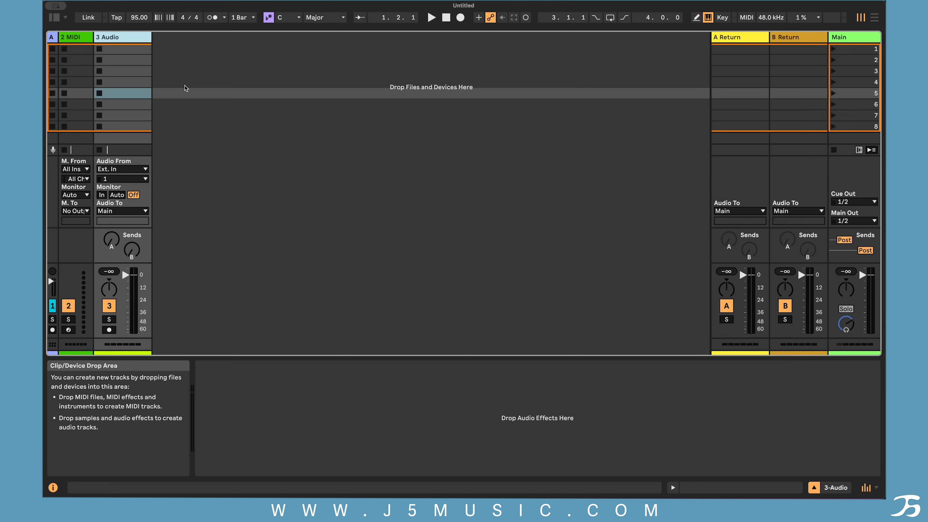
{"action": "left_click", "coordinate": [818, 17]}
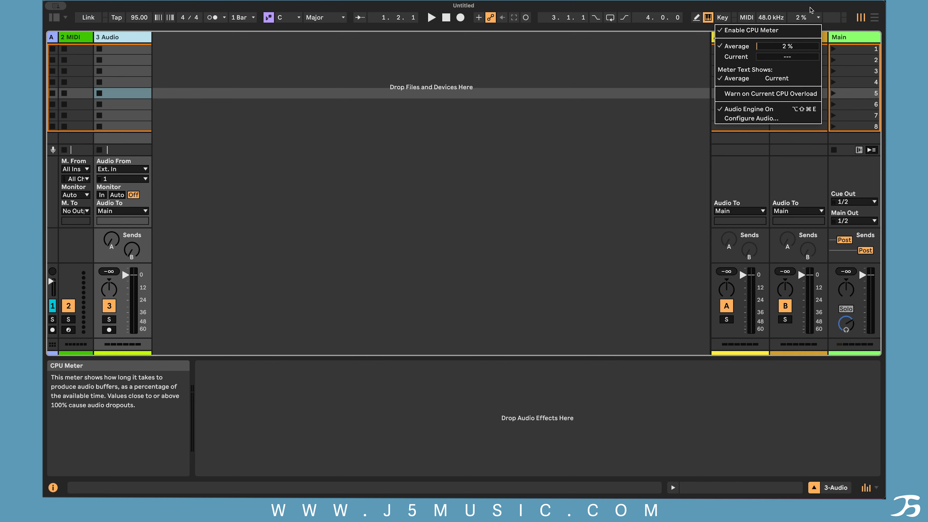
{"action": "left_click", "coordinate": [809, 16]}
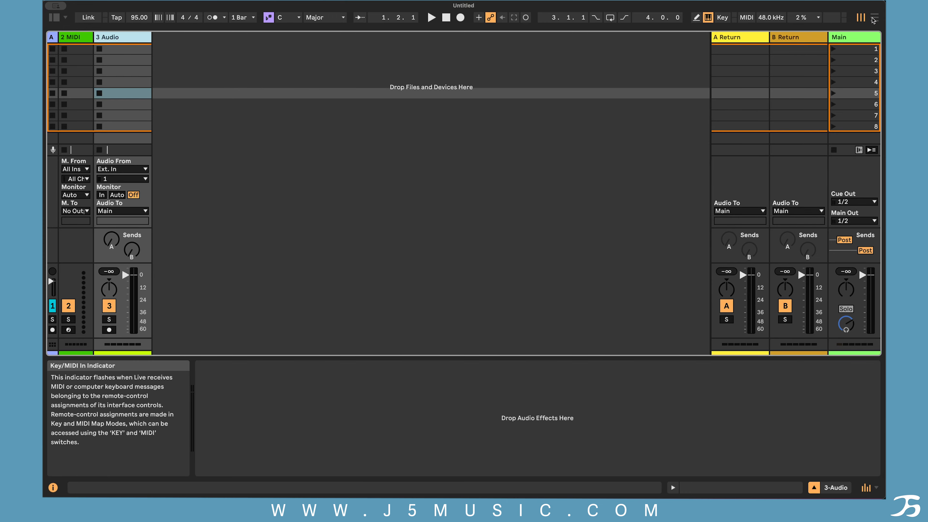
Switch to the Arrangement View and back to the Session View, and show the browser.
{"action": "left_click", "coordinate": [870, 20]}
{"action": "left_click", "coordinate": [861, 18]}
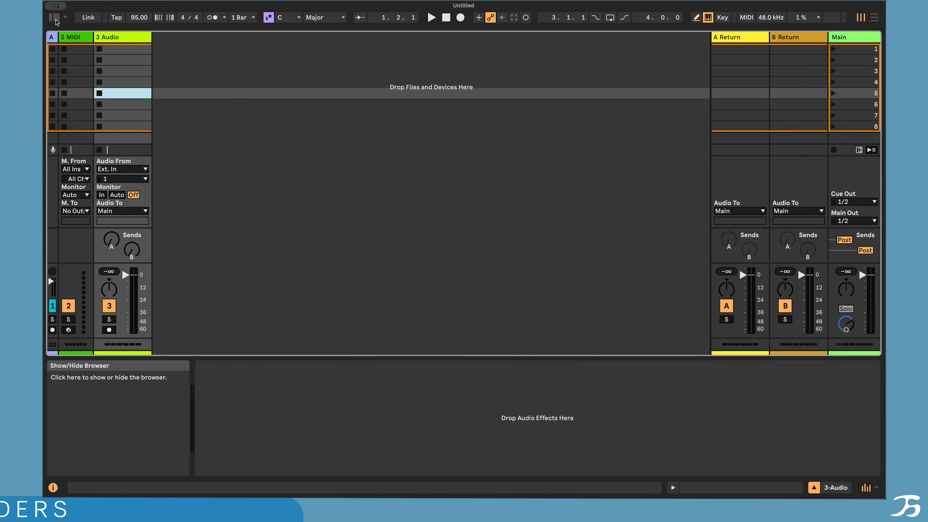
{"action": "left_click", "coordinate": [54, 17]}
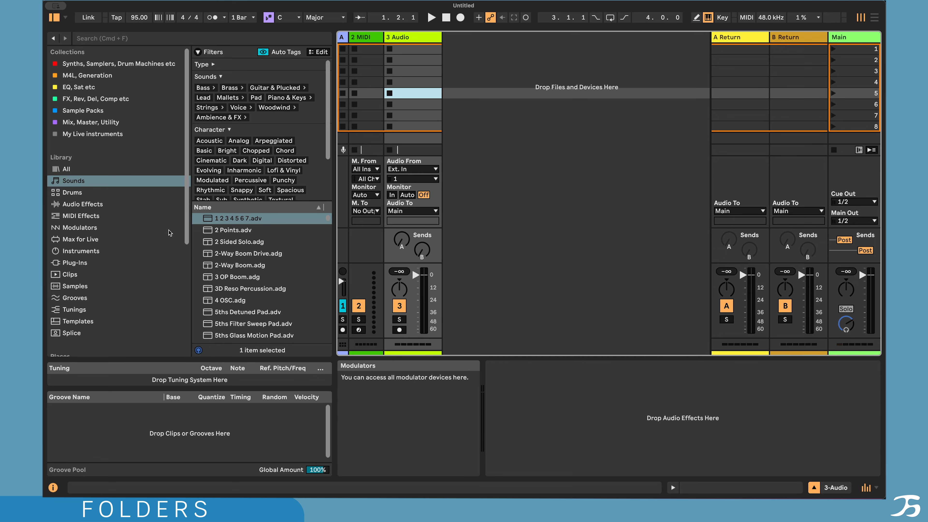
Look over the browser's collections and library categories, plus the filter tags for Sounds.
{"action": "scroll", "coordinate": [170, 233], "scroll_direction": "down", "scroll_amount": 5}
{"action": "scroll", "coordinate": [170, 233], "scroll_direction": "up", "scroll_amount": 5}
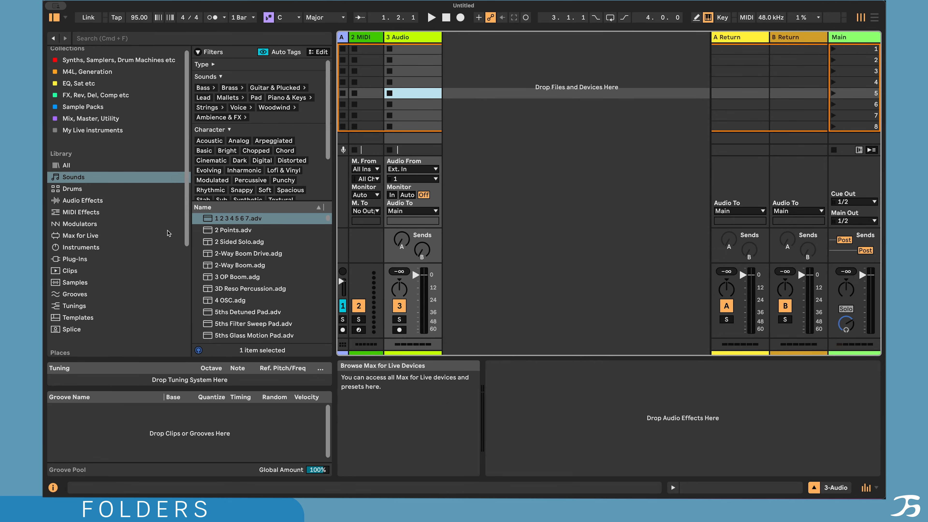
{"action": "scroll", "coordinate": [253, 198], "scroll_direction": "down", "scroll_amount": 12}
{"action": "scroll", "coordinate": [245, 210], "scroll_direction": "up", "scroll_amount": 10}
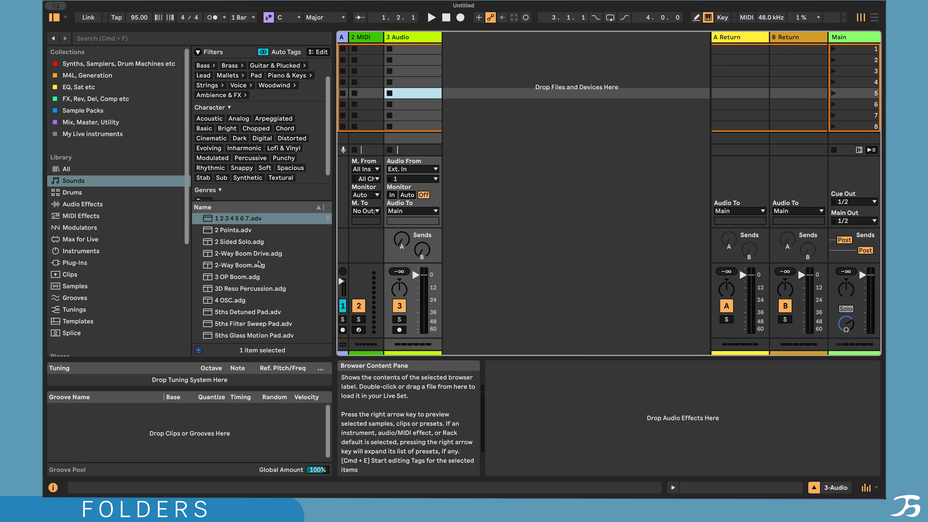
{"action": "scroll", "coordinate": [252, 185], "scroll_direction": "up", "scroll_amount": 2}
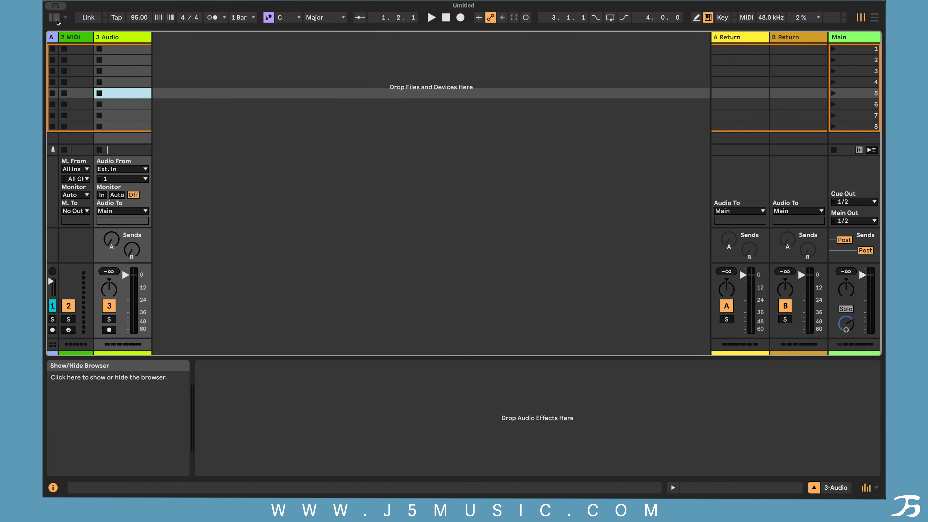
Show the browser again and widen it slightly.
{"action": "left_click", "coordinate": [57, 21]}
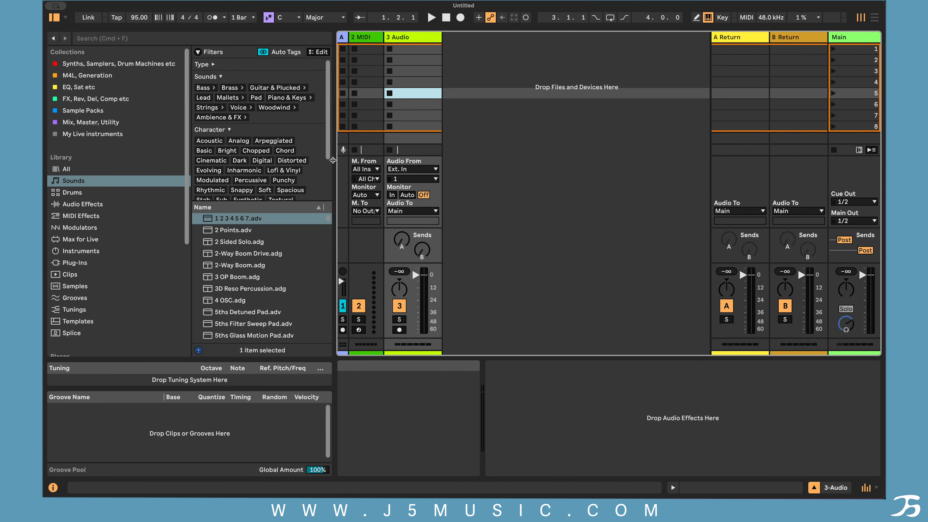
{"action": "left_click_drag", "start_coordinate": [332, 160], "coordinate": [350, 167]}
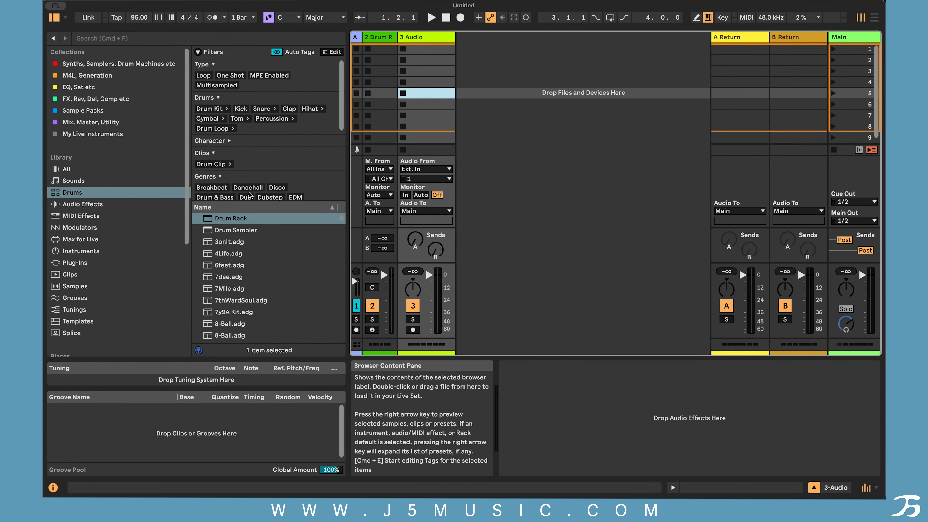
Look through the devices in the library's Audio Effects category.
{"action": "left_click", "coordinate": [73, 55]}
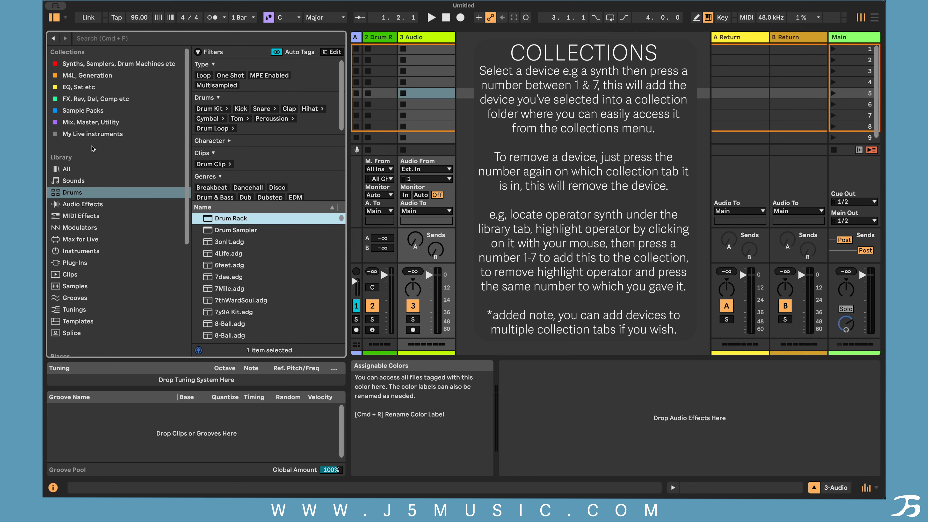
{"action": "left_click", "coordinate": [153, 205]}
{"action": "scroll", "coordinate": [237, 225], "scroll_direction": "down", "scroll_amount": 5}
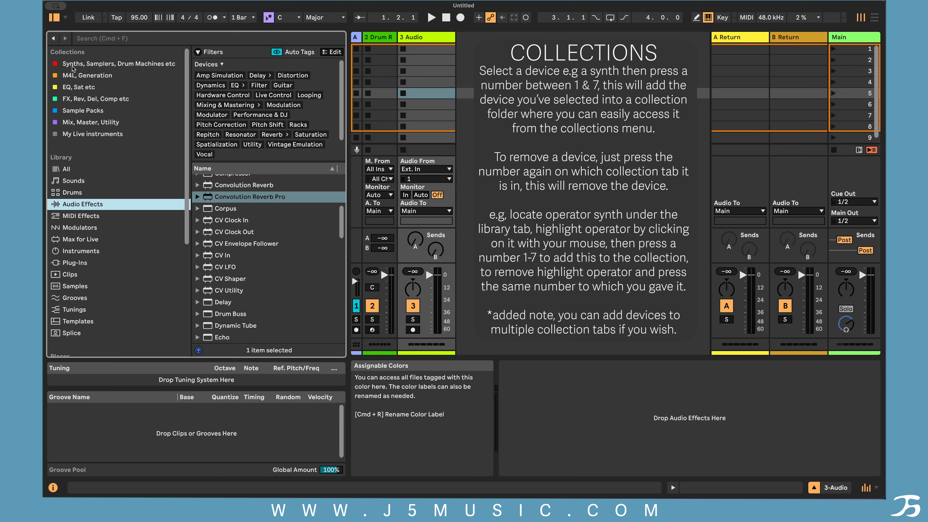
Look through the "Synths, Samplers, Drum Machines etc" collection and select the Guitarist plug-in.
{"action": "left_click", "coordinate": [140, 68]}
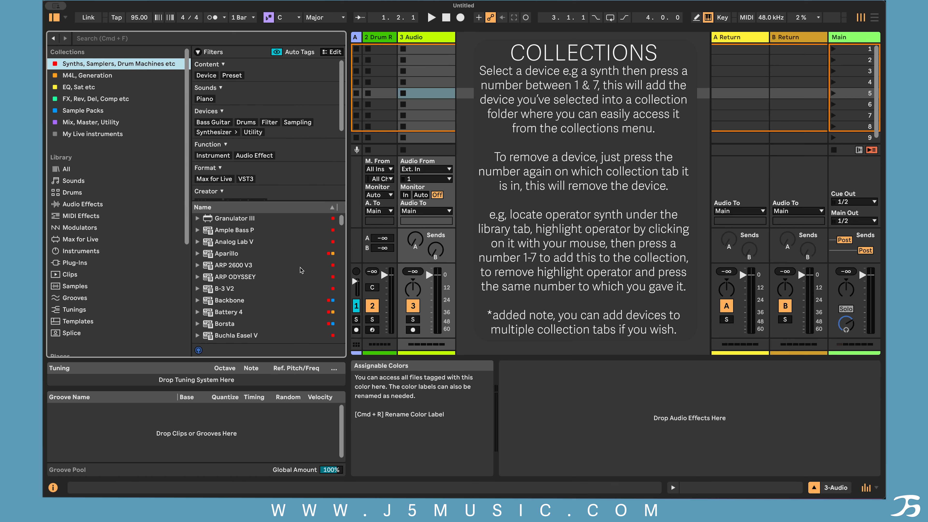
{"action": "scroll", "coordinate": [298, 278], "scroll_direction": "down", "scroll_amount": 20}
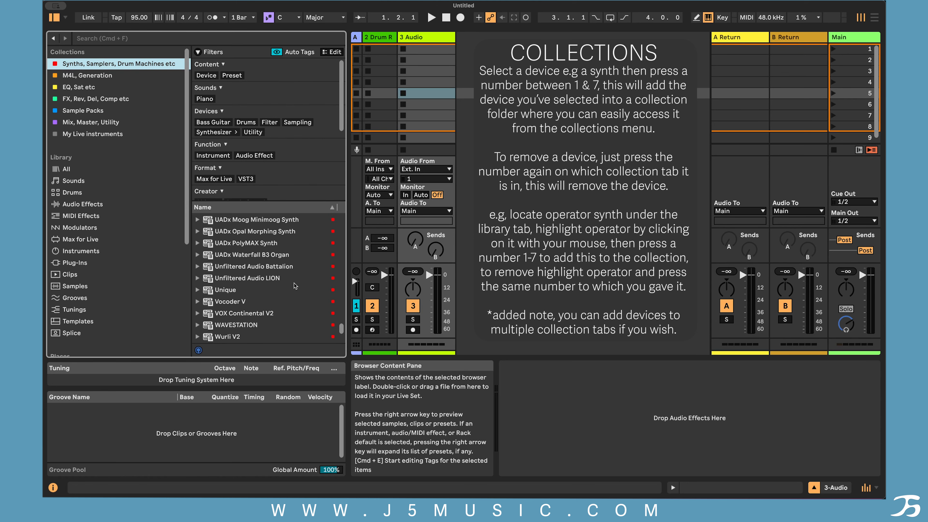
{"action": "scroll", "coordinate": [295, 286], "scroll_direction": "up", "scroll_amount": 20}
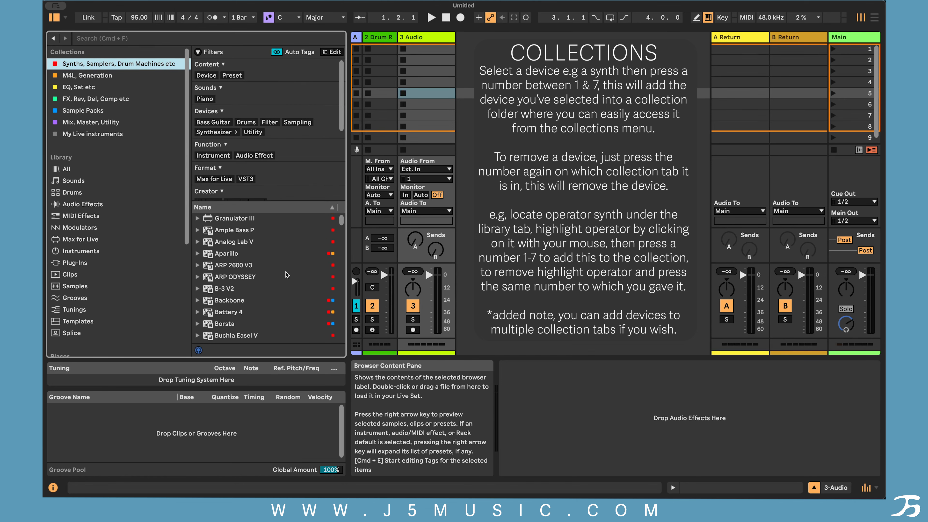
{"action": "scroll", "coordinate": [270, 273], "scroll_direction": "down", "scroll_amount": 8}
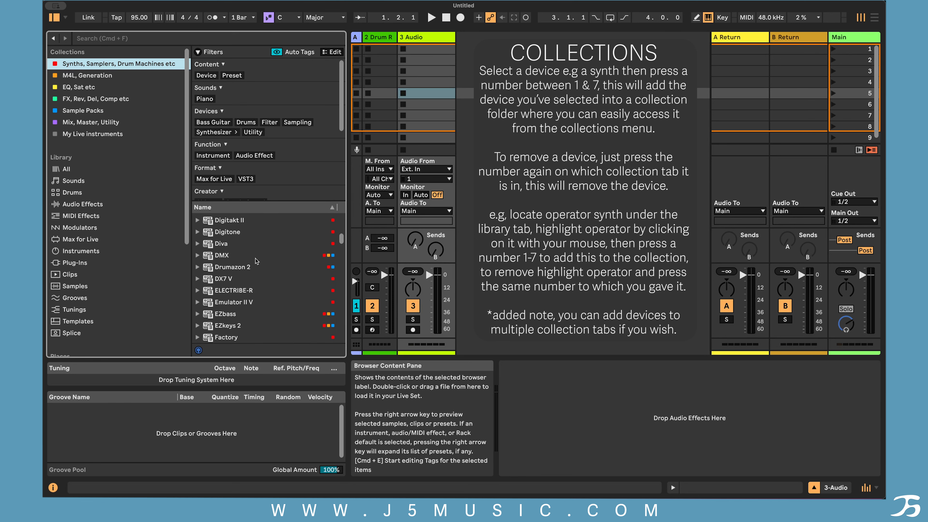
{"action": "scroll", "coordinate": [257, 262], "scroll_direction": "down", "scroll_amount": 2}
{"action": "left_click", "coordinate": [273, 249]}
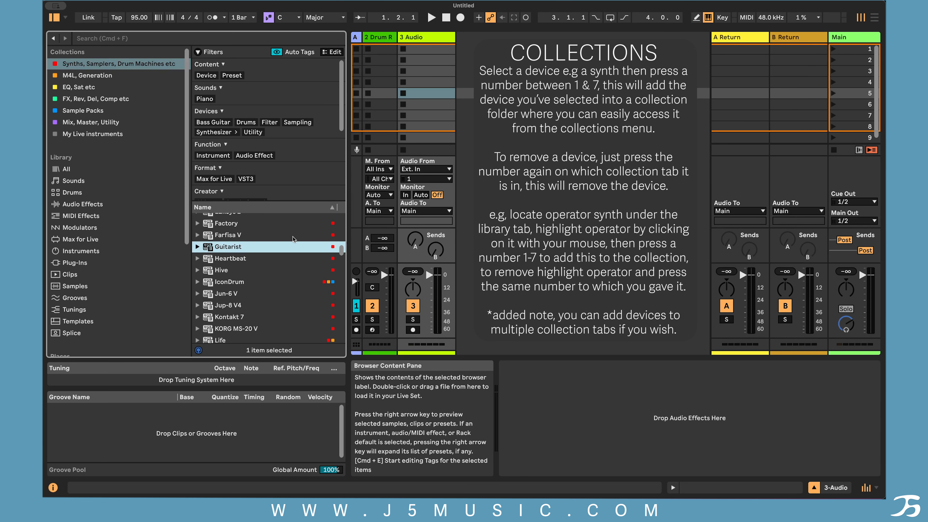
Look through the vendor folders in Plug-Ins, and return to the start of the "Synths, Samplers, Drum Machines etc" collection.
{"action": "left_click", "coordinate": [75, 262]}
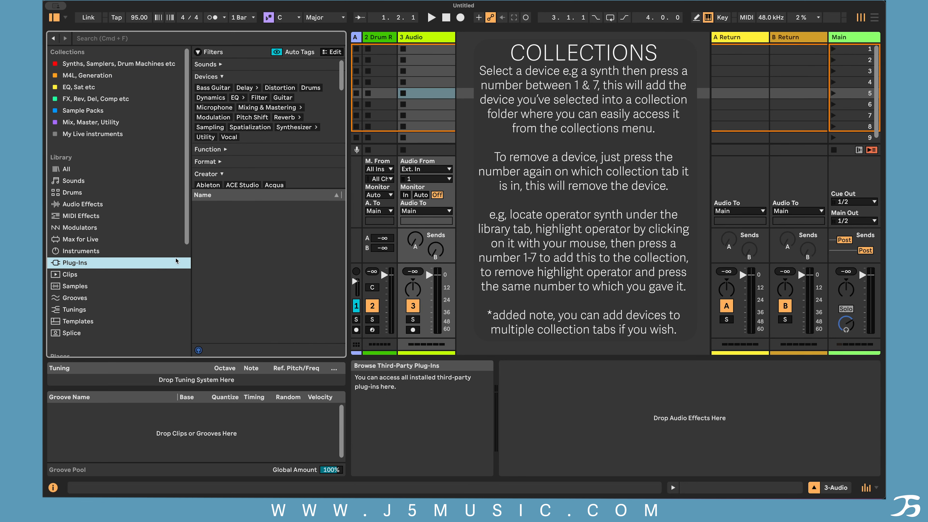
{"action": "scroll", "coordinate": [213, 164], "scroll_direction": "down", "scroll_amount": 3}
{"action": "scroll", "coordinate": [237, 260], "scroll_direction": "down", "scroll_amount": 3}
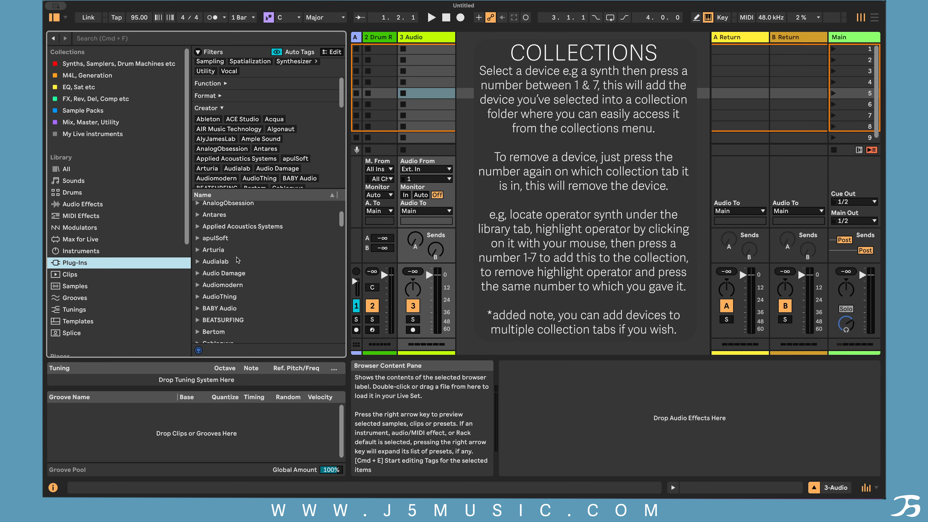
{"action": "left_click", "coordinate": [114, 65]}
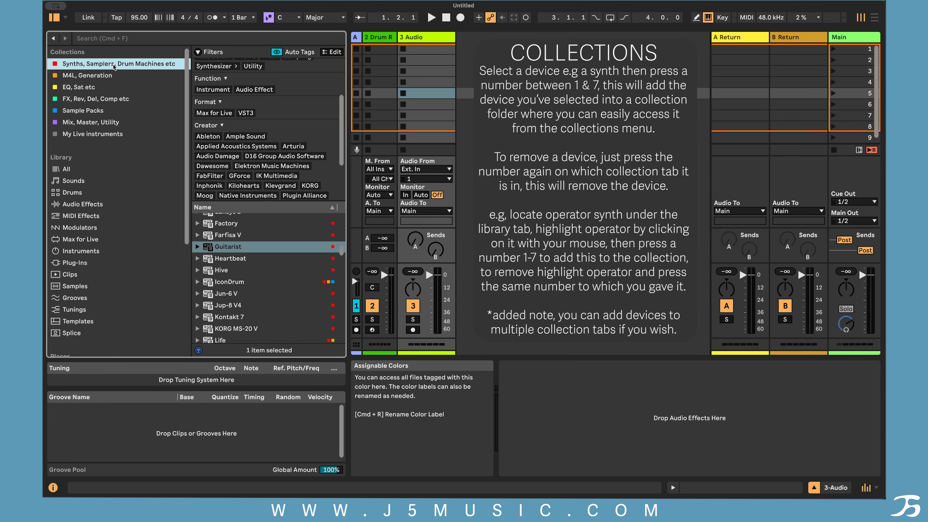
{"action": "scroll", "coordinate": [268, 278], "scroll_direction": "up", "scroll_amount": 8}
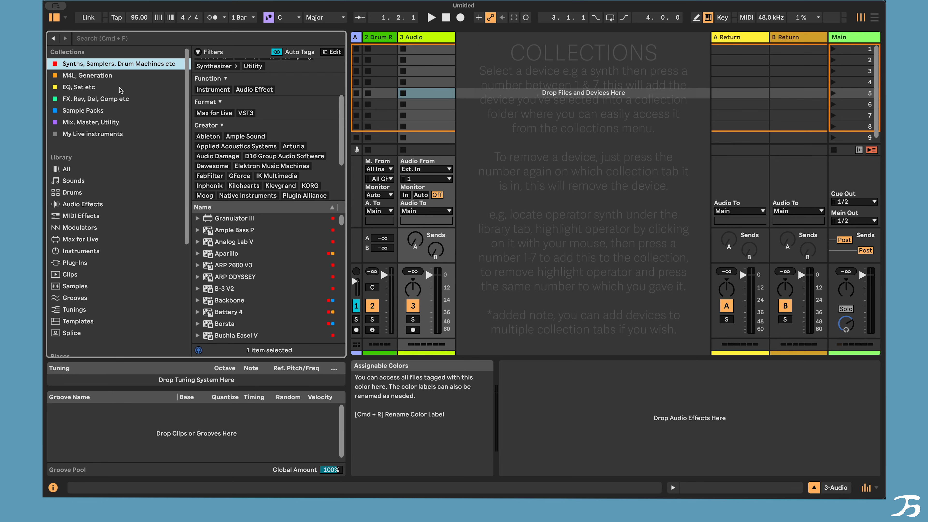
Display the library's Sounds category and widen the browser to give the filter tags more room.
{"action": "scroll", "coordinate": [68, 123], "scroll_direction": "down", "scroll_amount": 3}
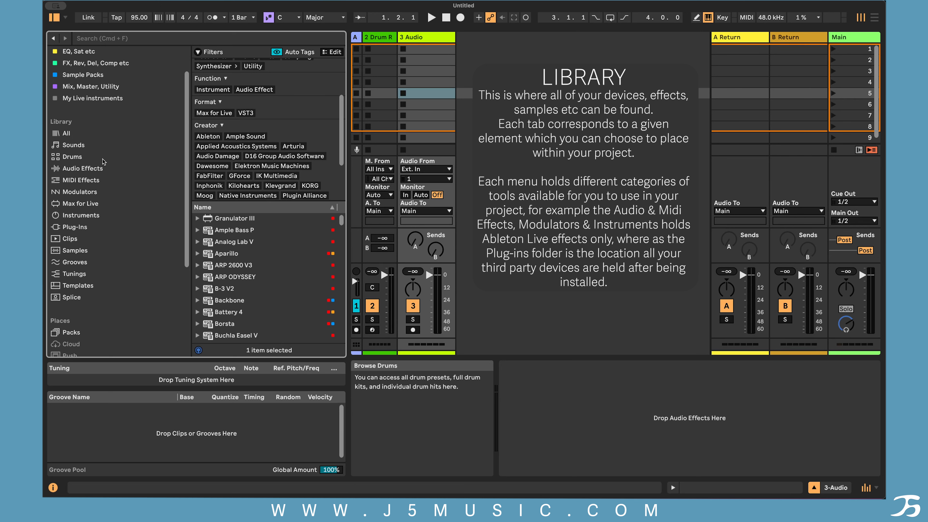
{"action": "left_click", "coordinate": [75, 145]}
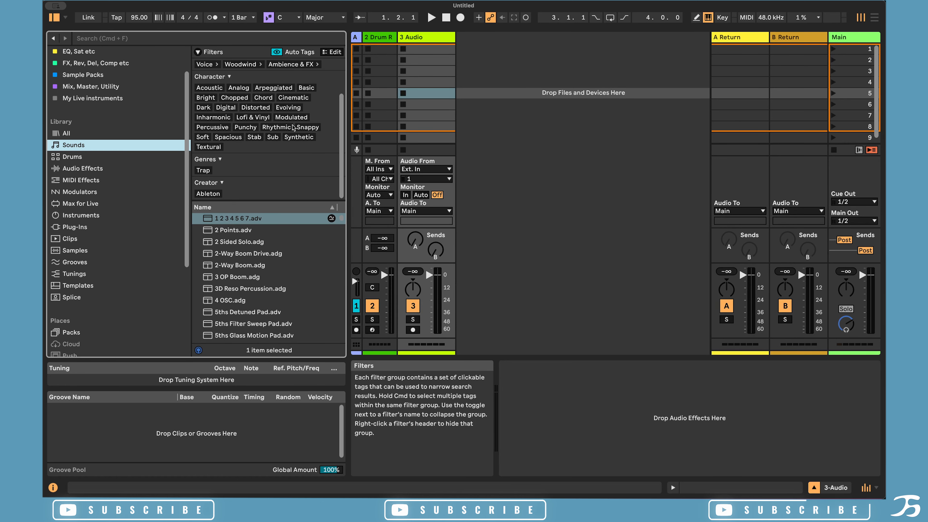
{"action": "left_click_drag", "start_coordinate": [348, 275], "coordinate": [428, 275]}
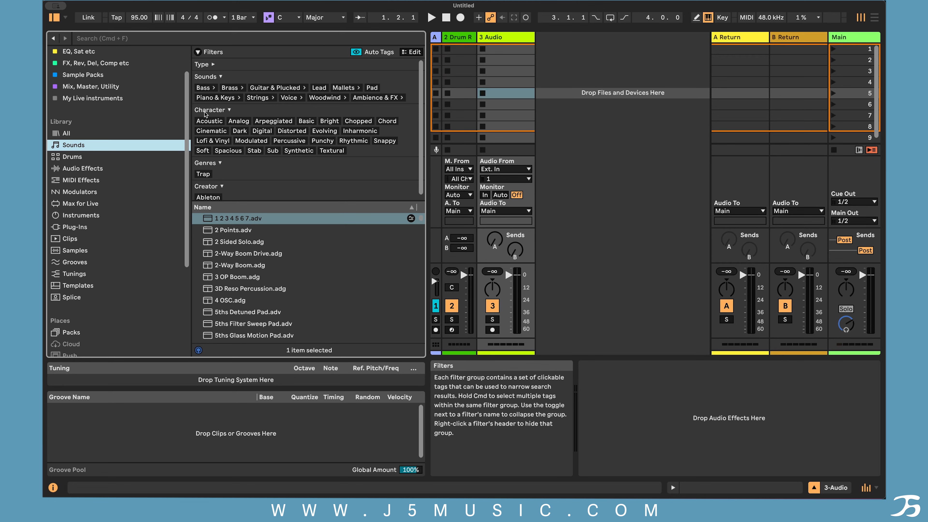
Filter the Sounds presets by the Bass sound tag and the Analog character tag, and look through the matching presets.
{"action": "left_click", "coordinate": [202, 87]}
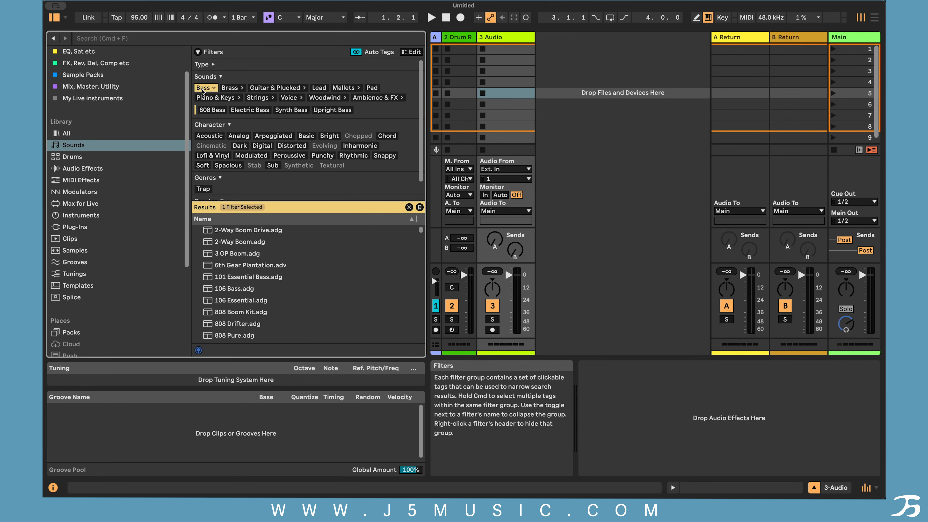
{"action": "left_click", "coordinate": [237, 139]}
{"action": "scroll", "coordinate": [296, 139], "scroll_direction": "down", "scroll_amount": 2}
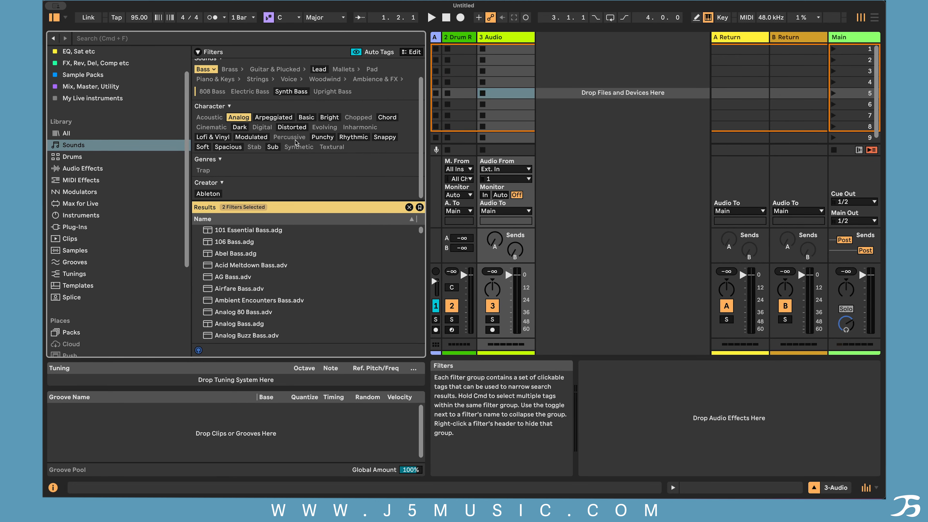
{"action": "scroll", "coordinate": [318, 256], "scroll_direction": "down", "scroll_amount": 6}
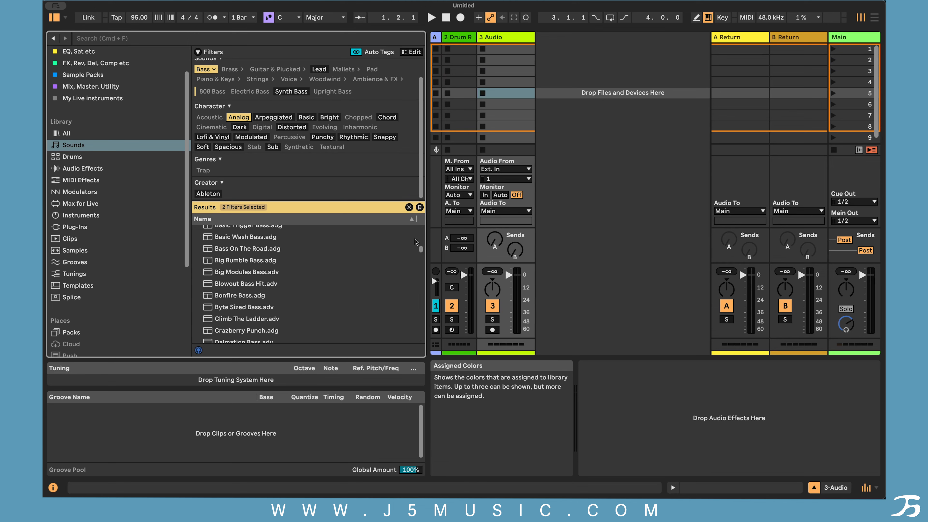
Load the Bass On The Road.adg preset onto a new MIDI track beside the 3 Audio track.
{"action": "mouse_move", "coordinate": [419, 249]}
{"action": "left_mouse_down"}
{"action": "mouse_move", "coordinate": [422, 329]}
{"action": "mouse_move", "coordinate": [422, 234]}
{"action": "mouse_move", "coordinate": [429, 310]}
{"action": "mouse_move", "coordinate": [421, 249]}
{"action": "left_mouse_up"}
{"action": "left_click", "coordinate": [344, 245]}
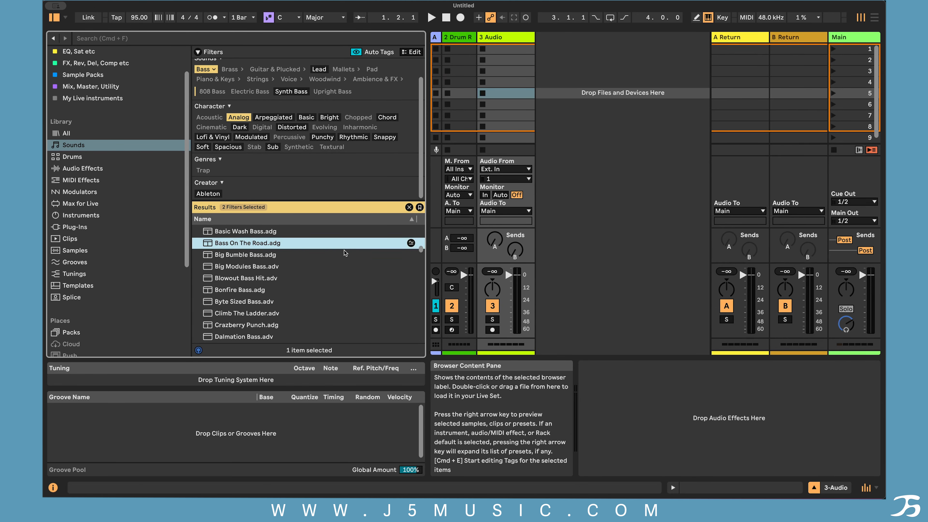
{"action": "left_click_drag", "start_coordinate": [239, 245], "coordinate": [550, 61]}
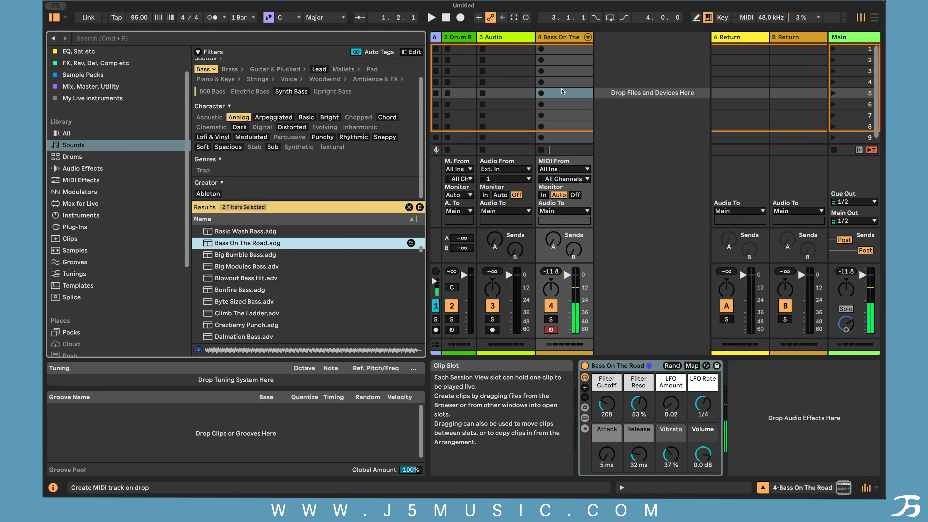
Delete the Bass On The Road track and preview the Big Bumble Bass.adg preset in the browser.
{"action": "right_click", "coordinate": [561, 43]}
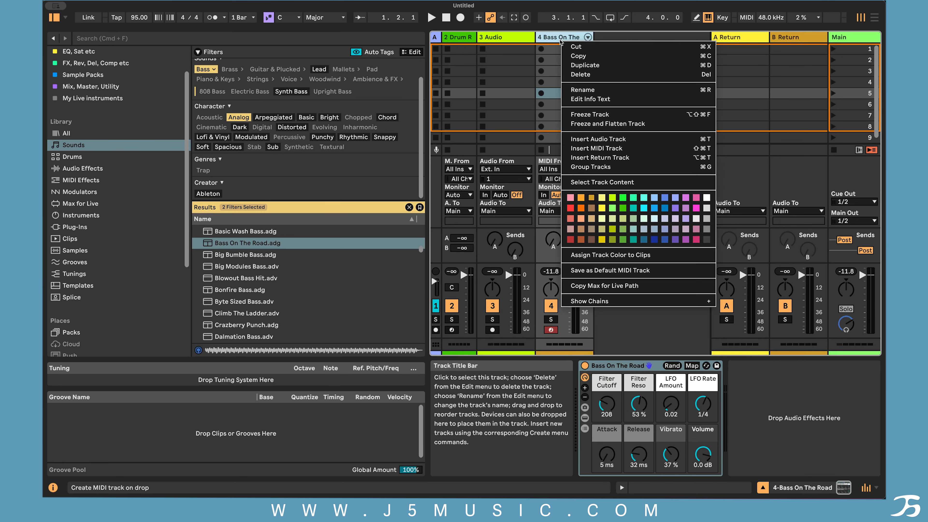
{"action": "left_click", "coordinate": [574, 74]}
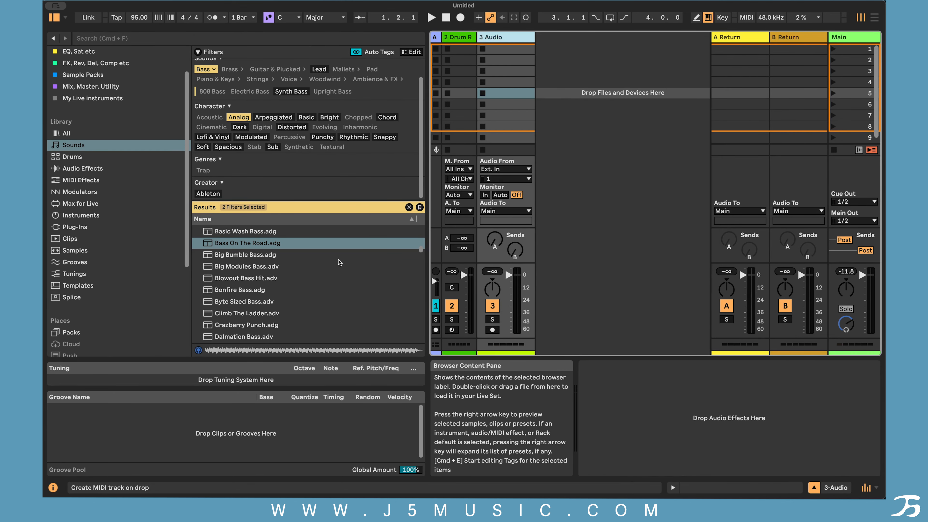
{"action": "left_click", "coordinate": [327, 256]}
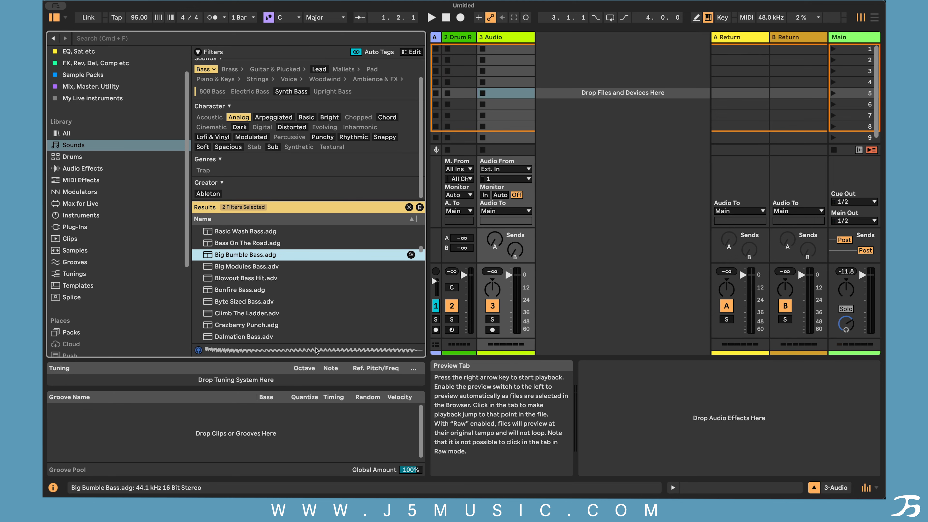
Look through the Drums, Audio Effects and MIDI Effects categories in the library.
{"action": "left_click", "coordinate": [110, 157]}
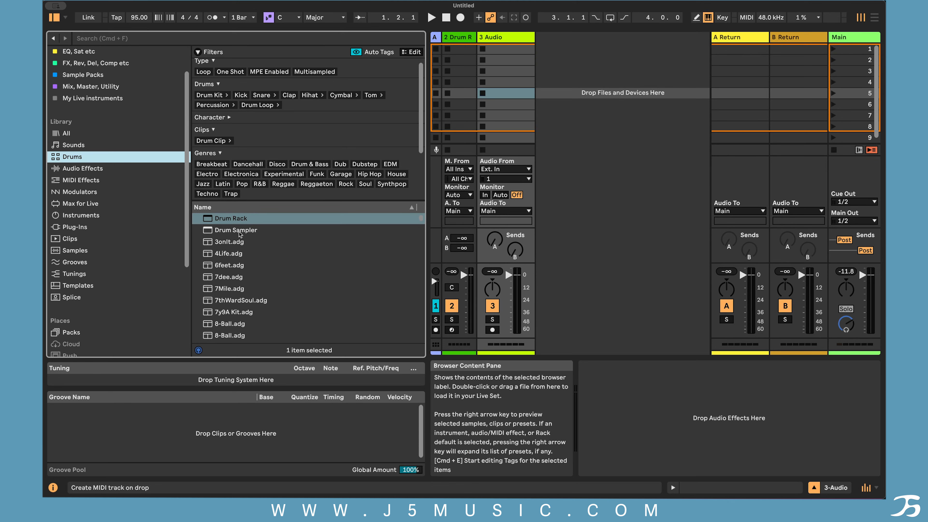
{"action": "left_click", "coordinate": [100, 170]}
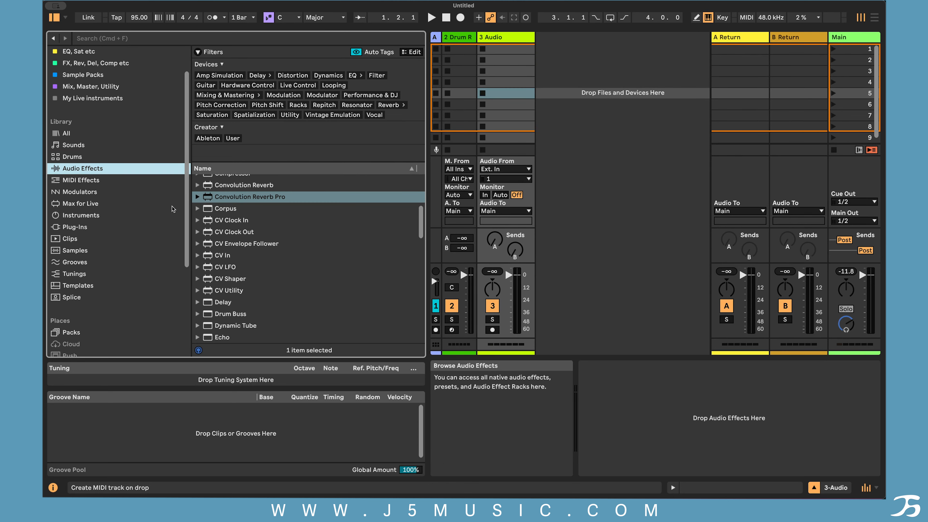
{"action": "scroll", "coordinate": [222, 256], "scroll_direction": "up", "scroll_amount": 4}
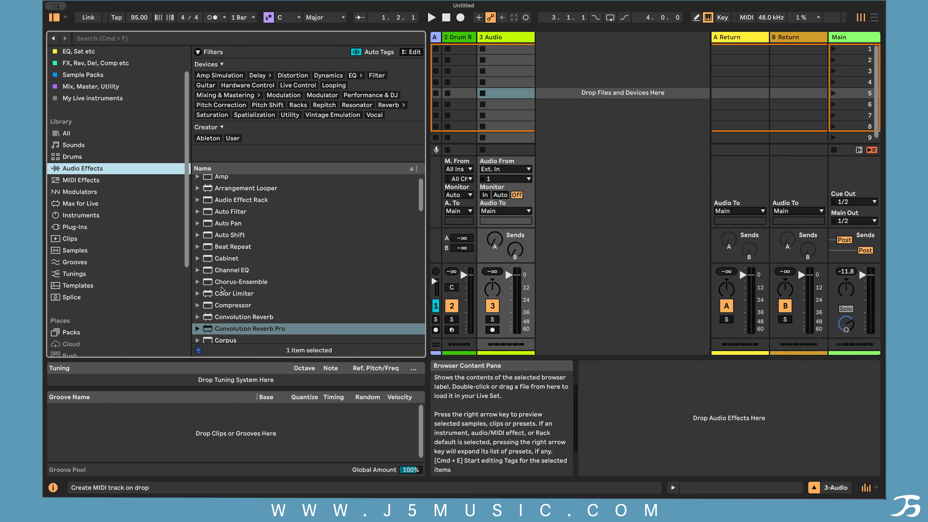
{"action": "left_click", "coordinate": [81, 180]}
{"action": "scroll", "coordinate": [238, 205], "scroll_direction": "down", "scroll_amount": 3}
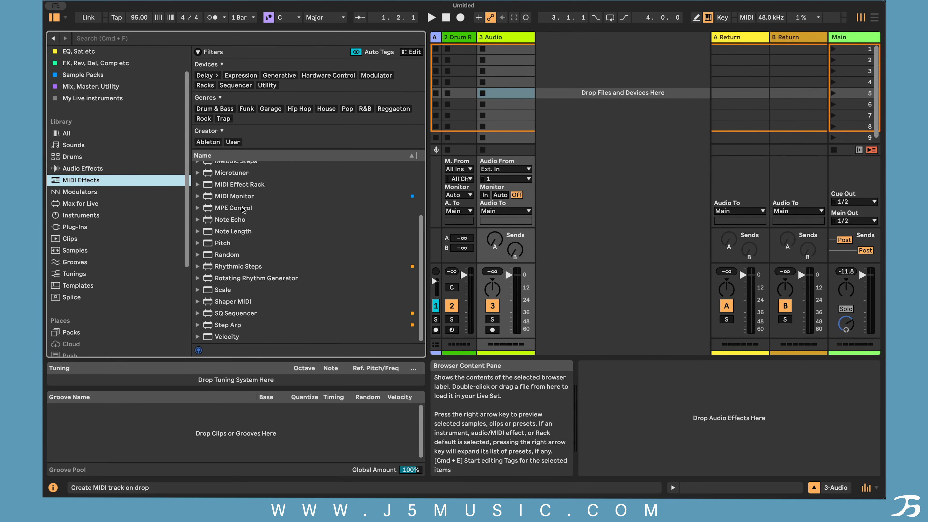
{"action": "scroll", "coordinate": [243, 210], "scroll_direction": "up", "scroll_amount": 3}
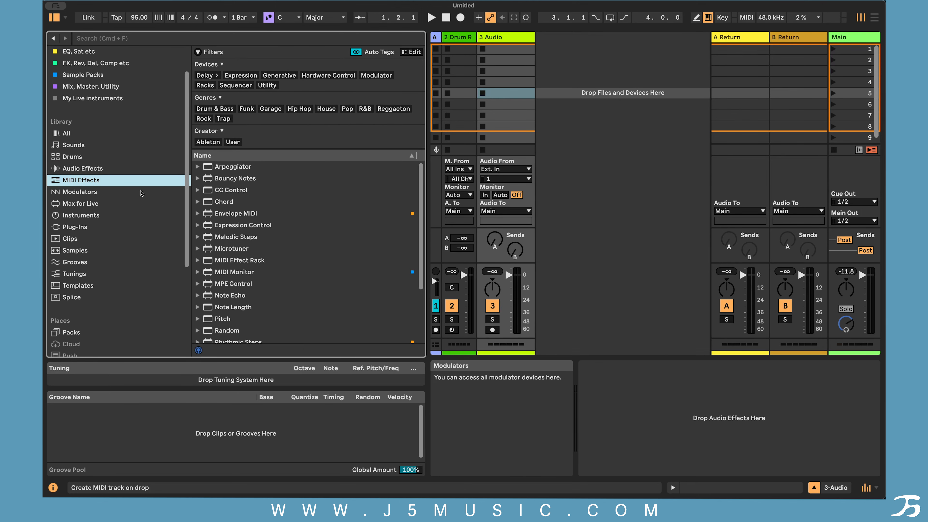
View the Modulators devices, and select the Applied Acoustics Systems folder in Plug-Ins.
{"action": "left_click", "coordinate": [94, 195]}
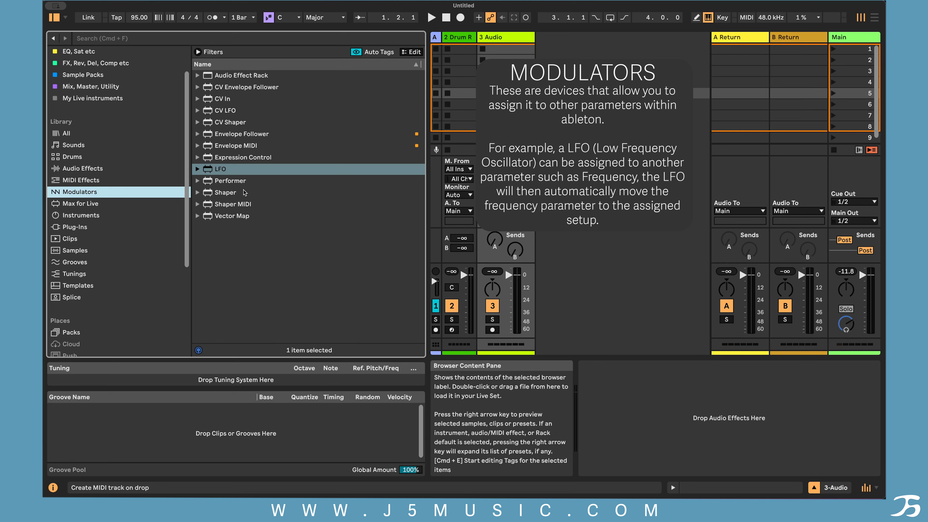
{"action": "left_click", "coordinate": [94, 227]}
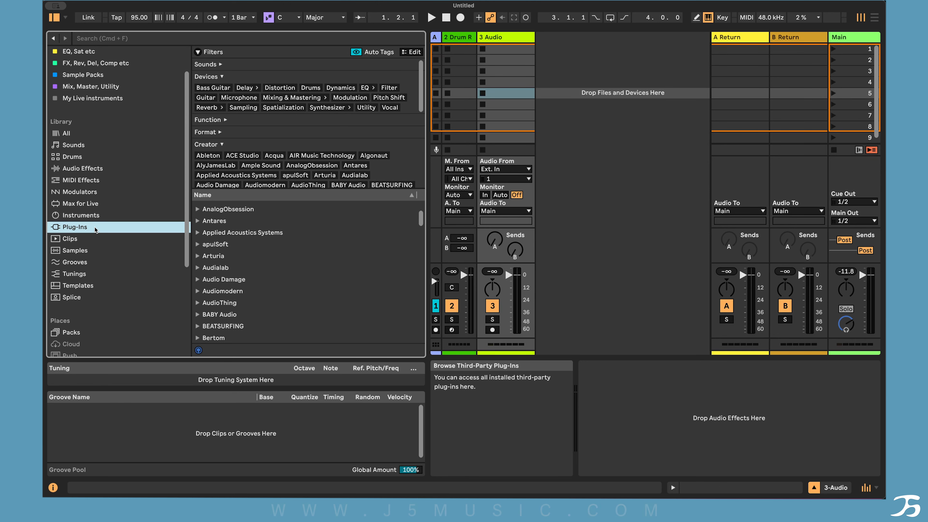
{"action": "left_click", "coordinate": [199, 233]}
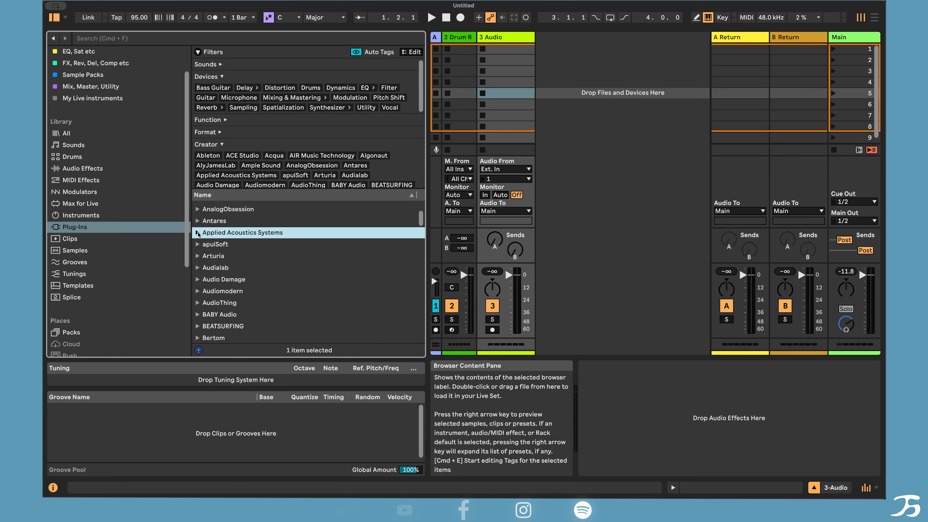
Expand the Applied Acoustics Systems plug-in folder, inspect both Lounge Lizard EP-4 versions, and collapse the folder.
{"action": "left_click", "coordinate": [198, 233]}
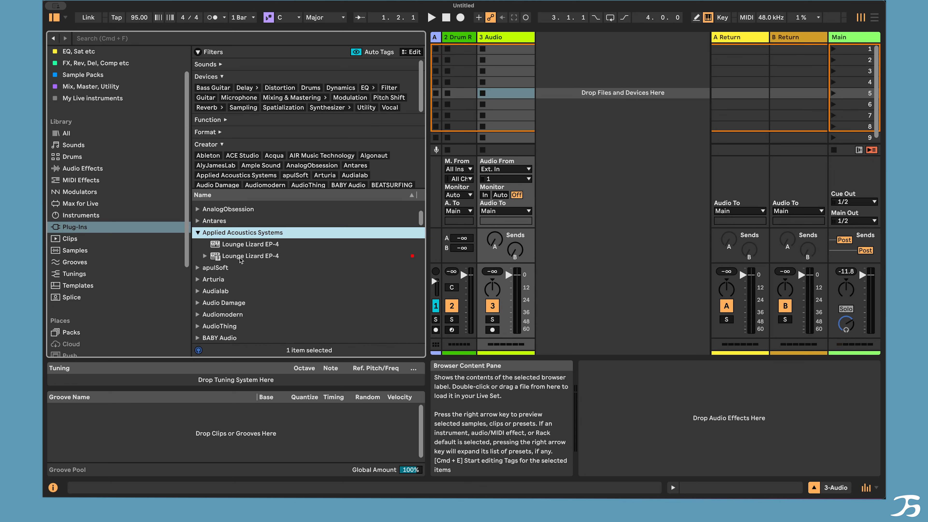
{"action": "left_click", "coordinate": [226, 257]}
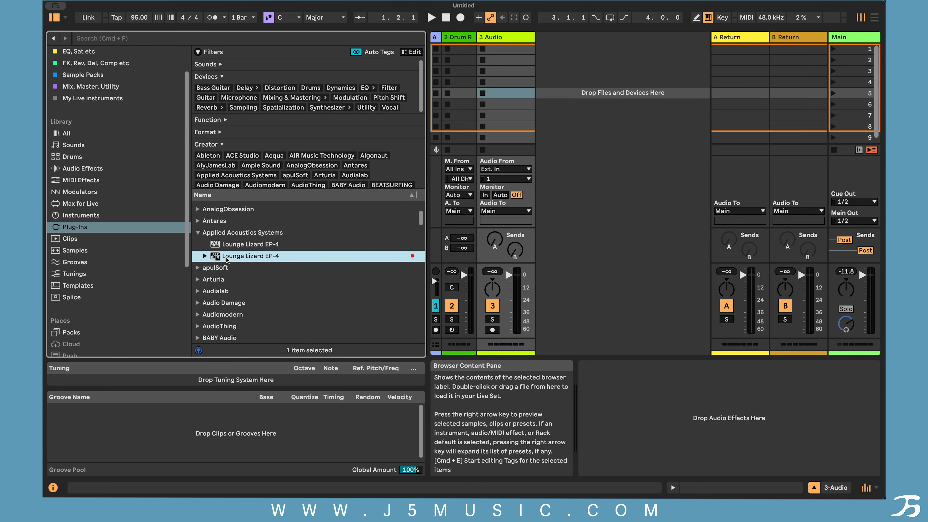
{"action": "left_click", "coordinate": [220, 245]}
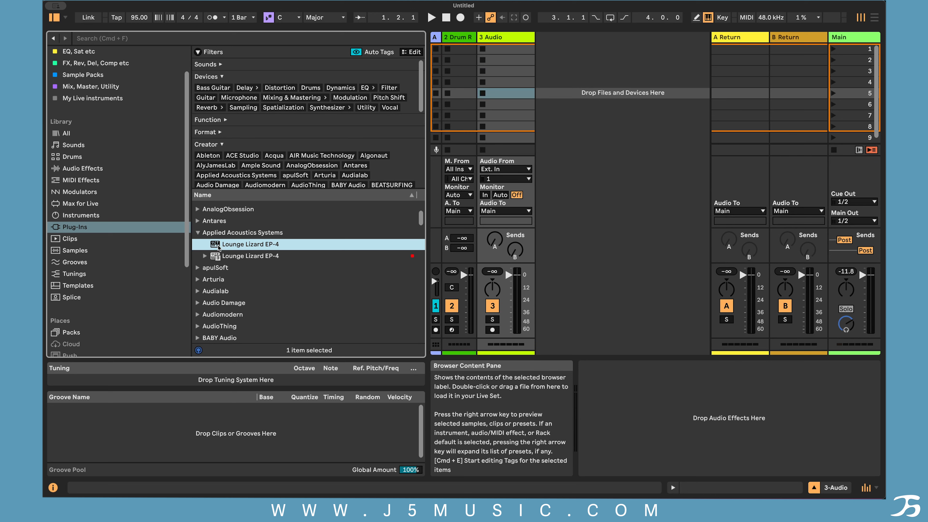
{"action": "left_click", "coordinate": [196, 233]}
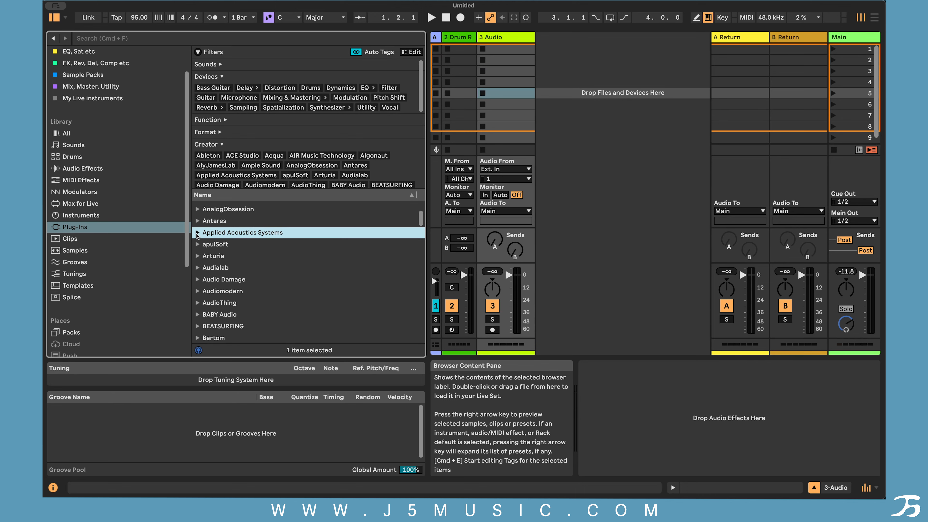
Open Live's settings and view the Plug-Ins page.
{"action": "left_click", "coordinate": [70, 0]}
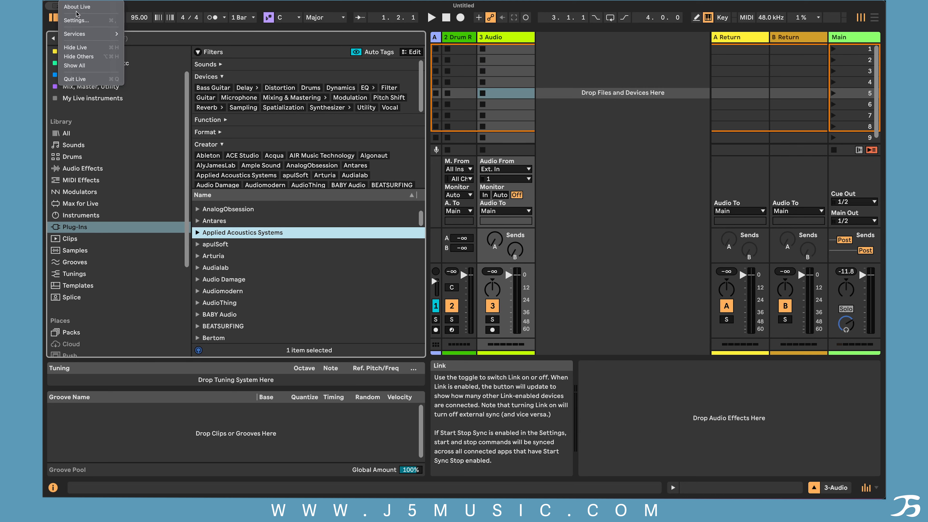
{"action": "left_click", "coordinate": [76, 21]}
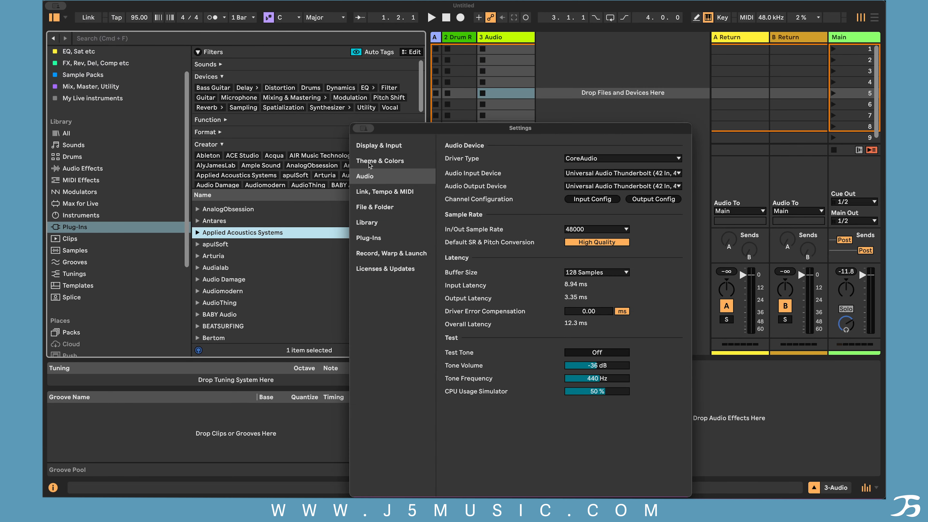
{"action": "left_click_drag", "start_coordinate": [443, 132], "coordinate": [352, 72]}
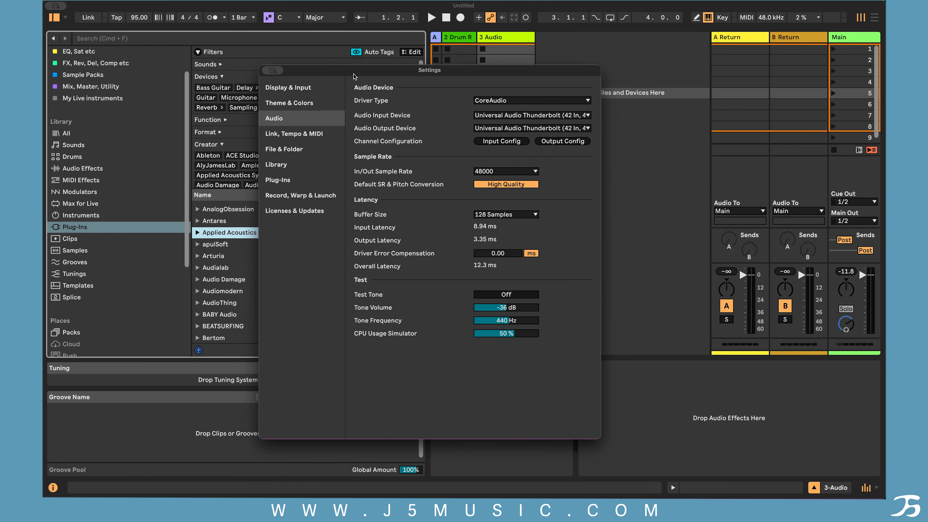
{"action": "left_click", "coordinate": [292, 177]}
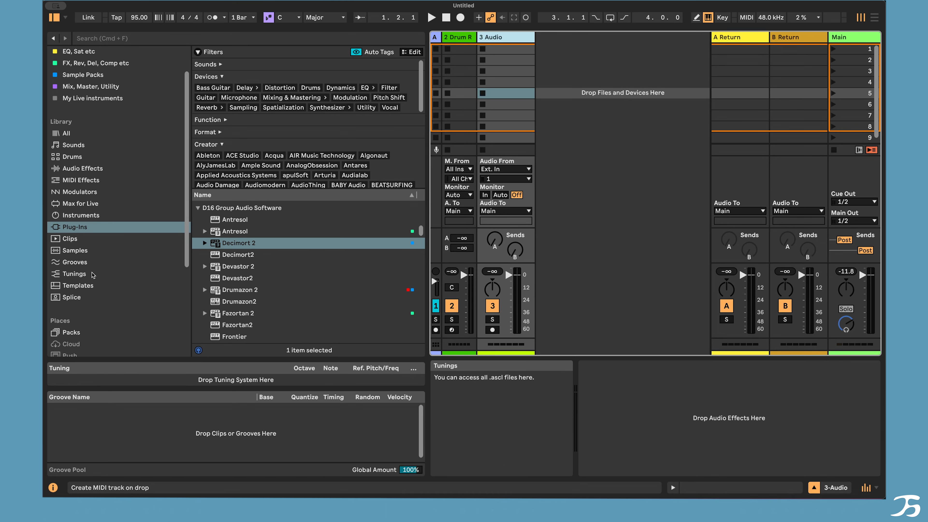
Look through the Tunings category and the Grooves category in the library, down to the Swing 16ths grooves.
{"action": "left_click", "coordinate": [74, 274]}
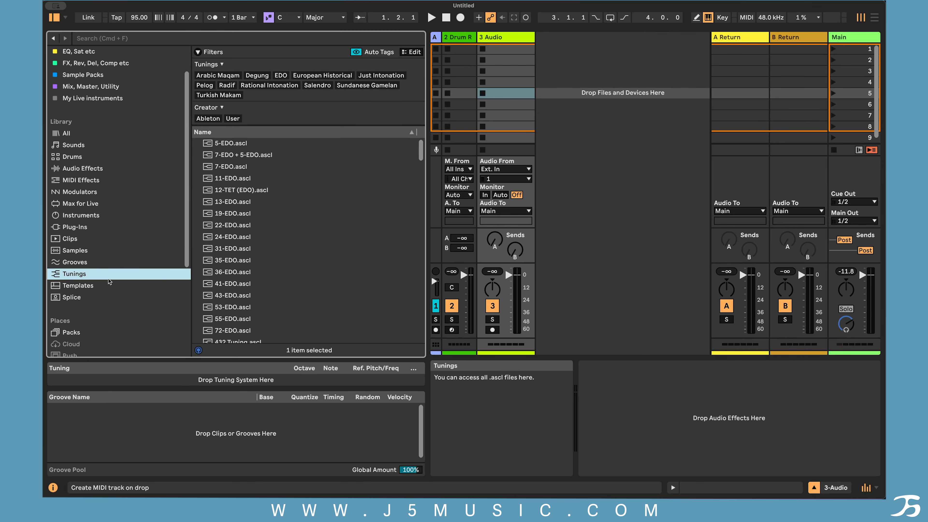
{"action": "scroll", "coordinate": [314, 250], "scroll_direction": "down", "scroll_amount": 10}
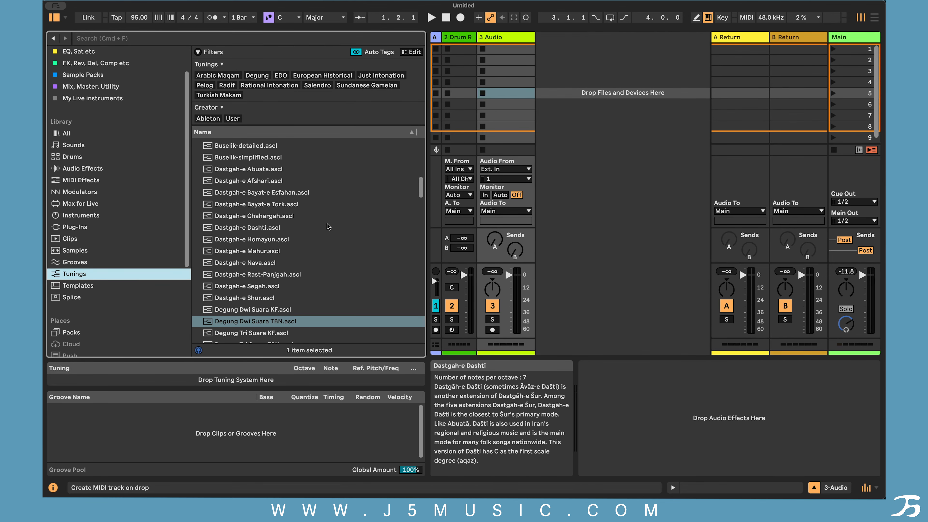
{"action": "left_click", "coordinate": [69, 266]}
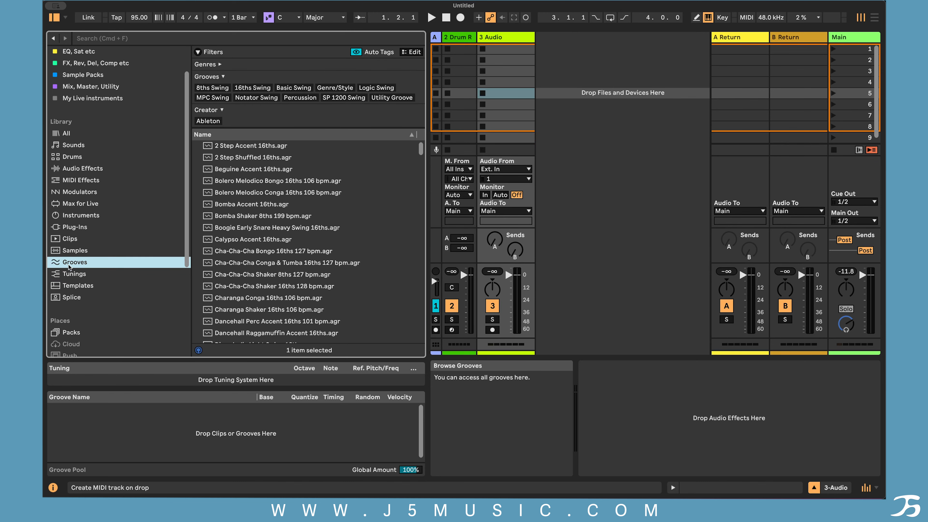
{"action": "scroll", "coordinate": [282, 269], "scroll_direction": "down", "scroll_amount": 20}
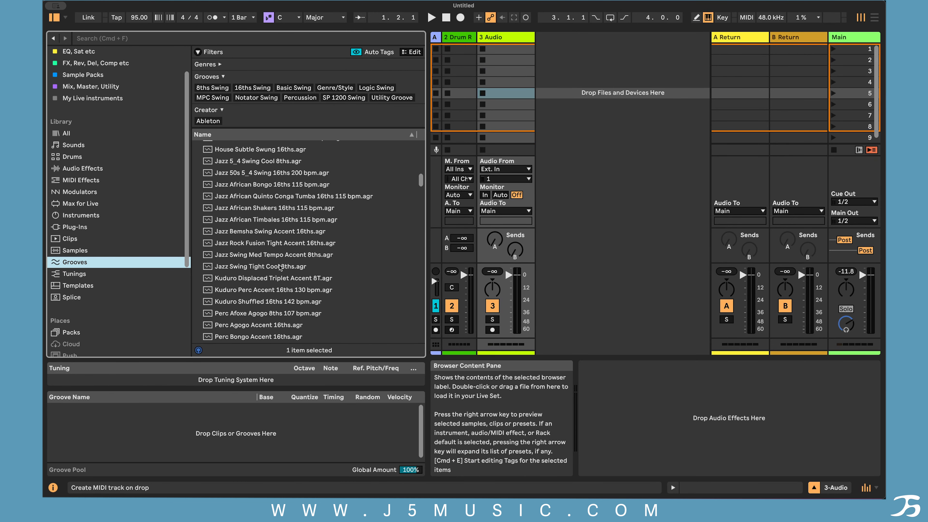
{"action": "scroll", "coordinate": [281, 269], "scroll_direction": "down", "scroll_amount": 15}
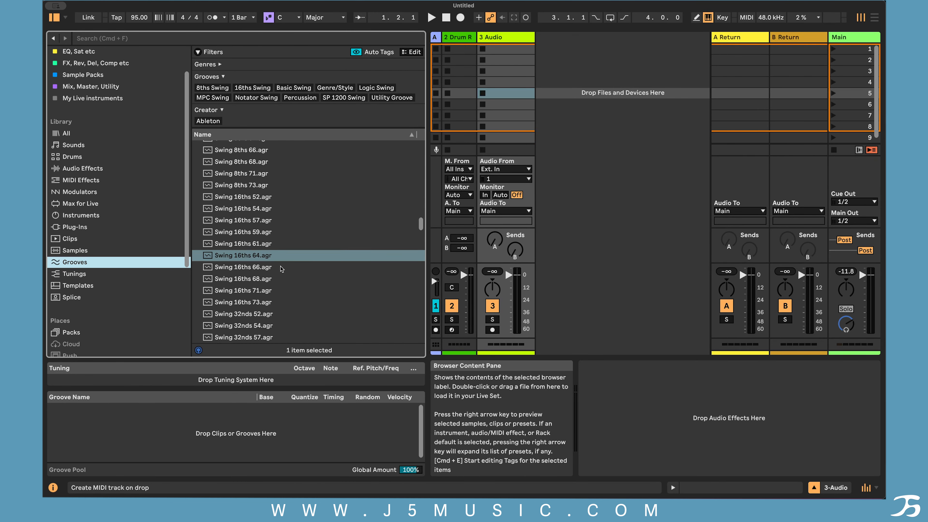
{"action": "scroll", "coordinate": [288, 289], "scroll_direction": "down", "scroll_amount": 5}
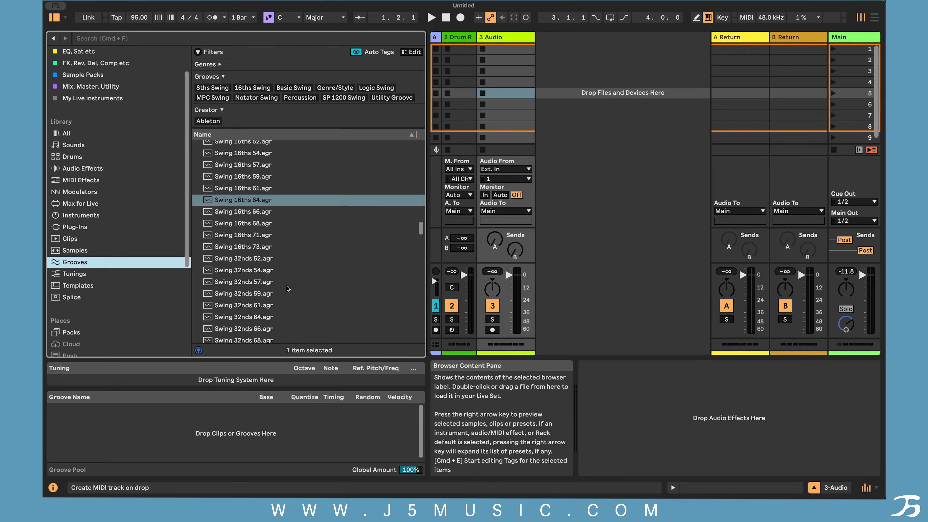
{"action": "scroll", "coordinate": [288, 289], "scroll_direction": "up", "scroll_amount": 3}
Preview the Swing 16ths 59.agr and Swing 16ths 61.agr grooves, and look through the Logic, MPC and Notator swing grooves.
{"action": "left_click", "coordinate": [289, 205]}
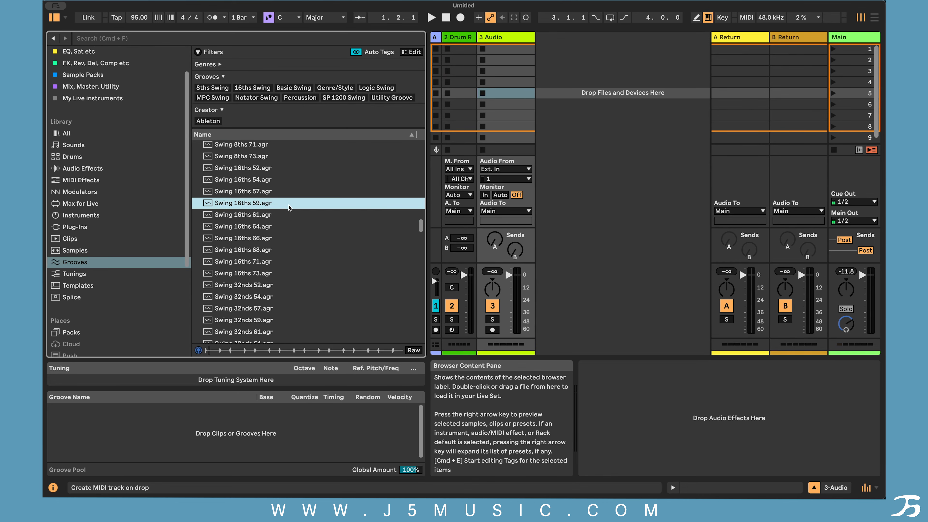
{"action": "left_click", "coordinate": [281, 216]}
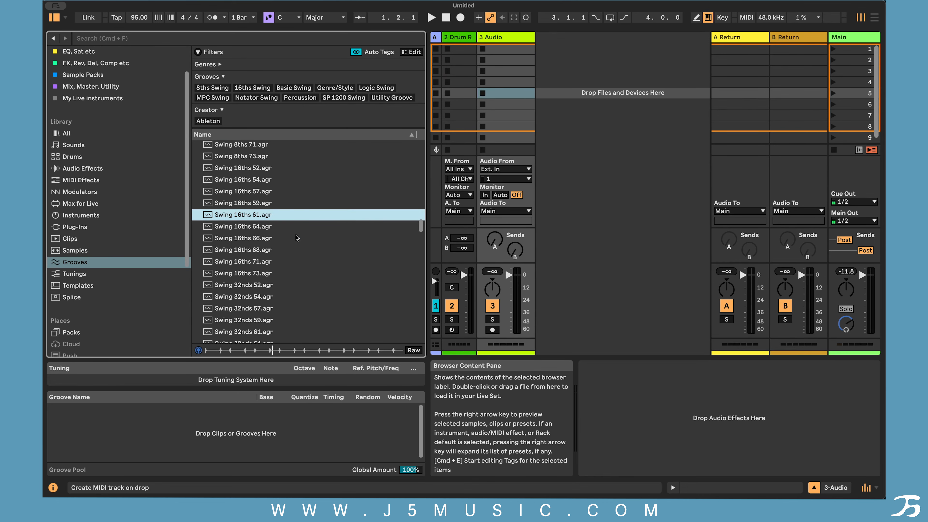
{"action": "left_click", "coordinate": [93, 262]}
{"action": "scroll", "coordinate": [280, 261], "scroll_direction": "down", "scroll_amount": 15}
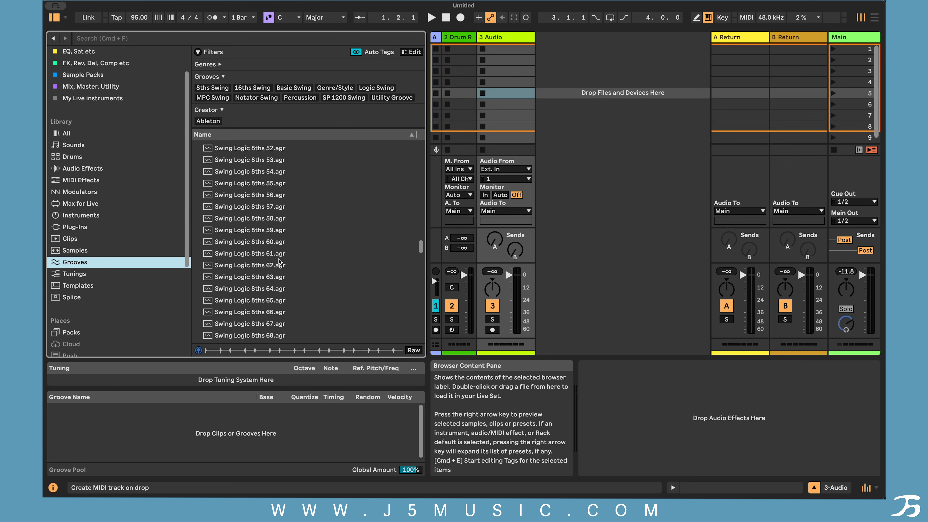
{"action": "scroll", "coordinate": [280, 261], "scroll_direction": "down", "scroll_amount": 15}
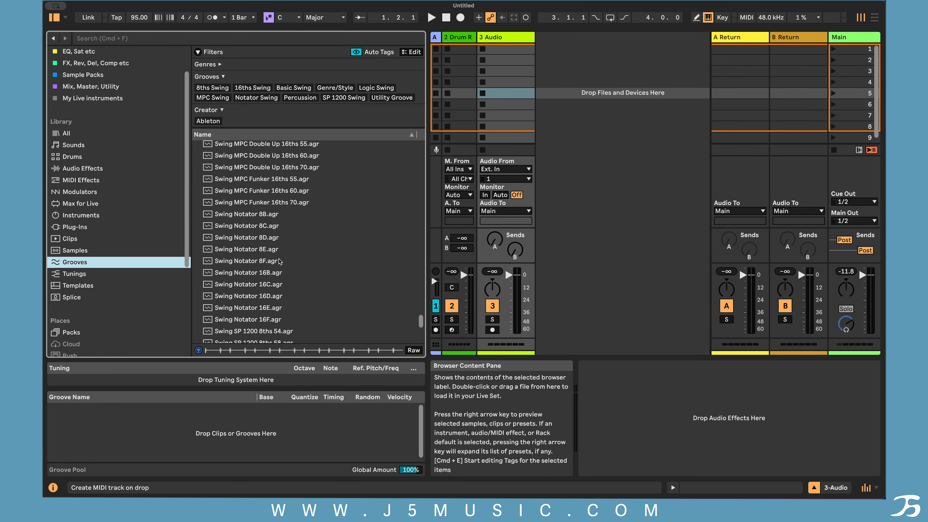
{"action": "scroll", "coordinate": [277, 245], "scroll_direction": "up", "scroll_amount": 5}
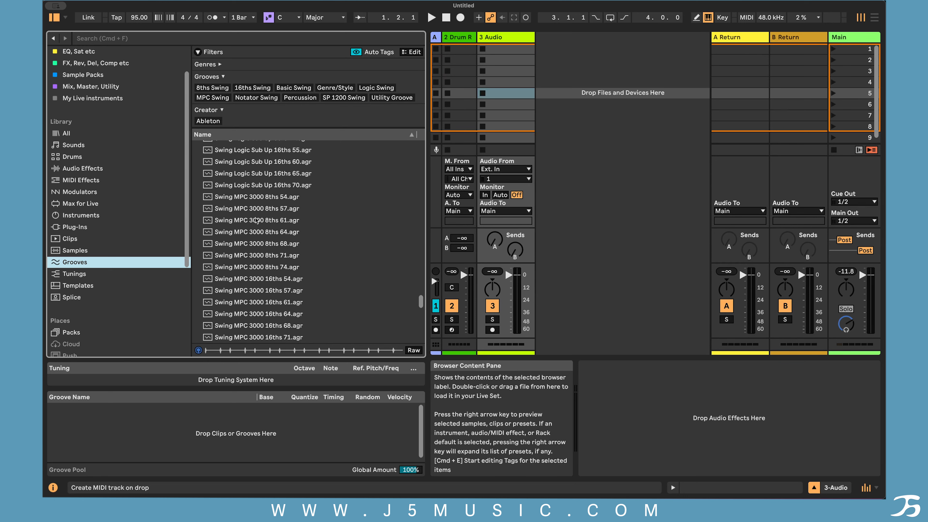
{"action": "scroll", "coordinate": [255, 281], "scroll_direction": "down", "scroll_amount": 3}
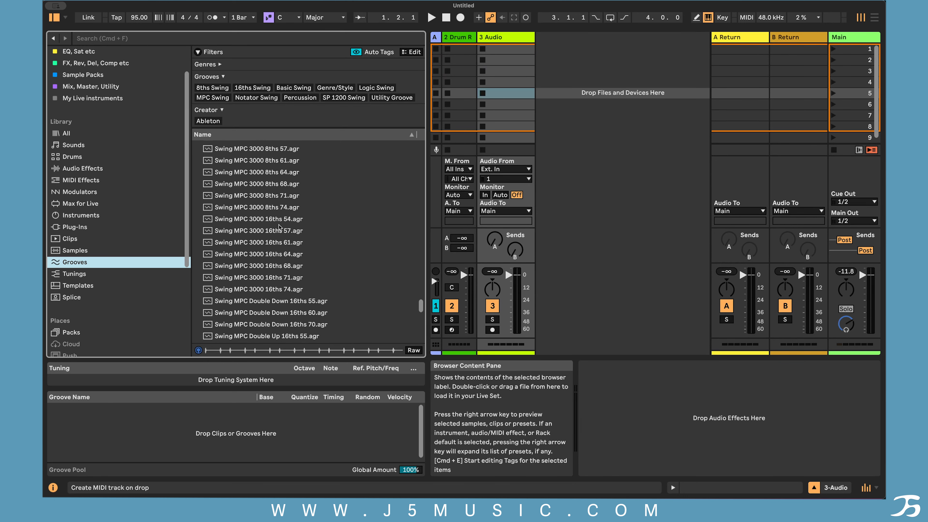
{"action": "scroll", "coordinate": [281, 228], "scroll_direction": "down", "scroll_amount": 3}
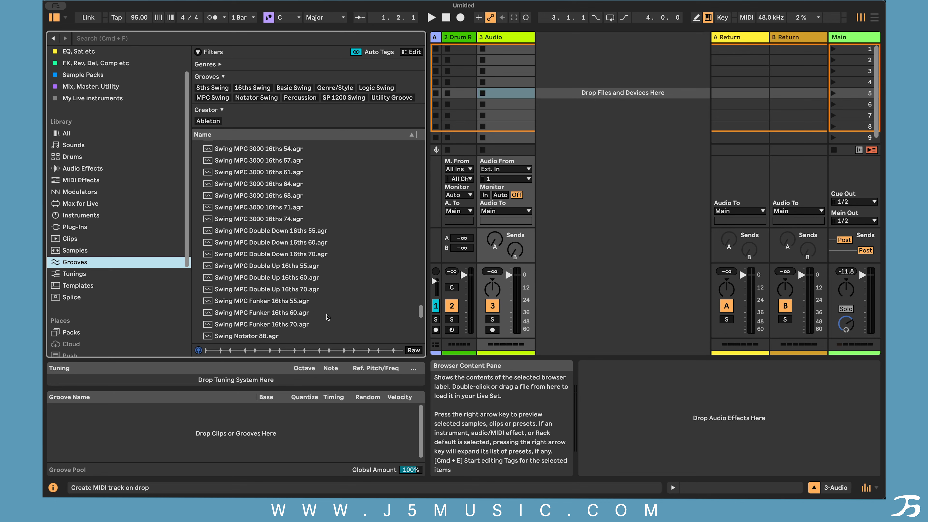
View the Drum Rack track's device chain and return to the 3 Audio track.
{"action": "left_click", "coordinate": [465, 37]}
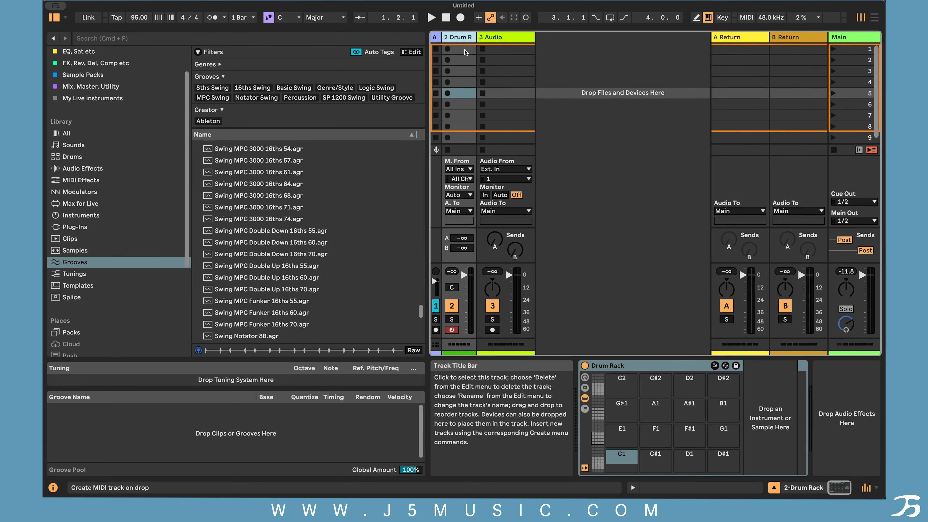
{"action": "left_click", "coordinate": [506, 37]}
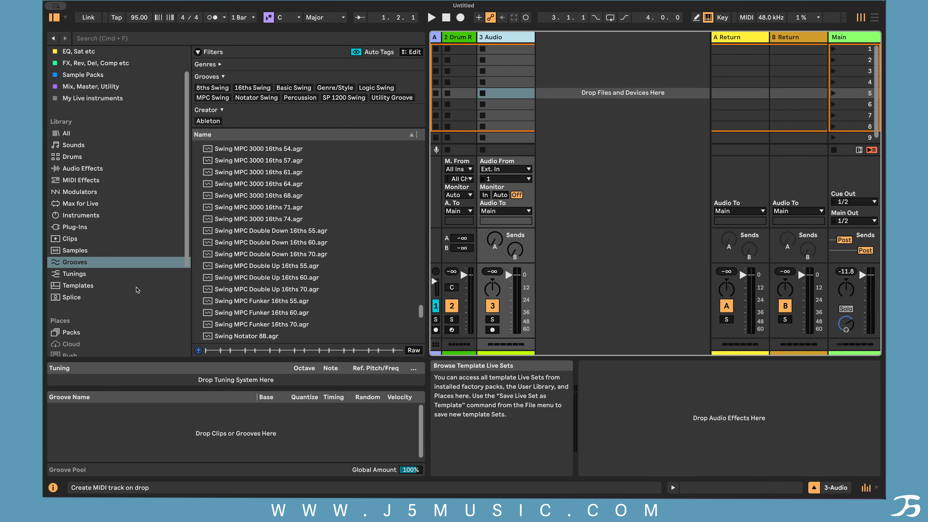
Show the Templates category and highlight the Podcast & Radio.als, Mixing Template 2024.als and New Song Template (Basic).als sets in turn.
{"action": "left_click", "coordinate": [103, 289]}
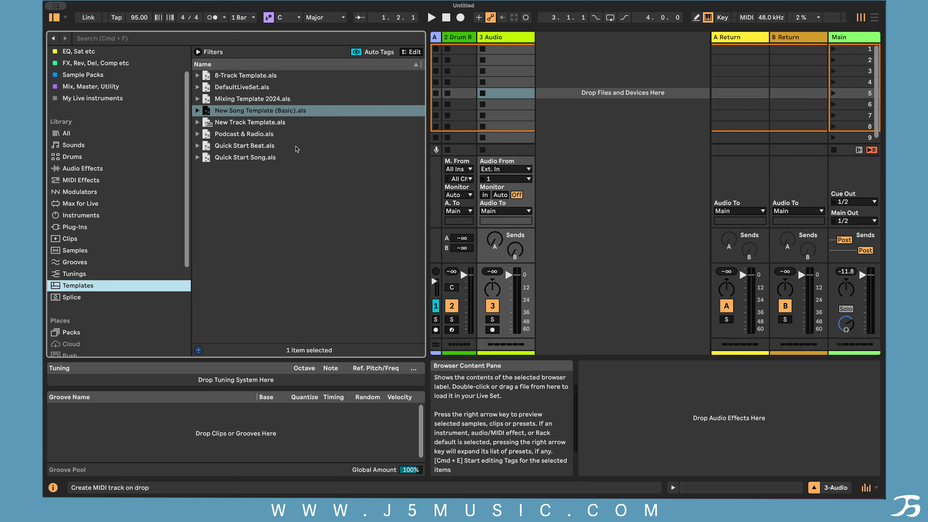
{"action": "left_click", "coordinate": [289, 138]}
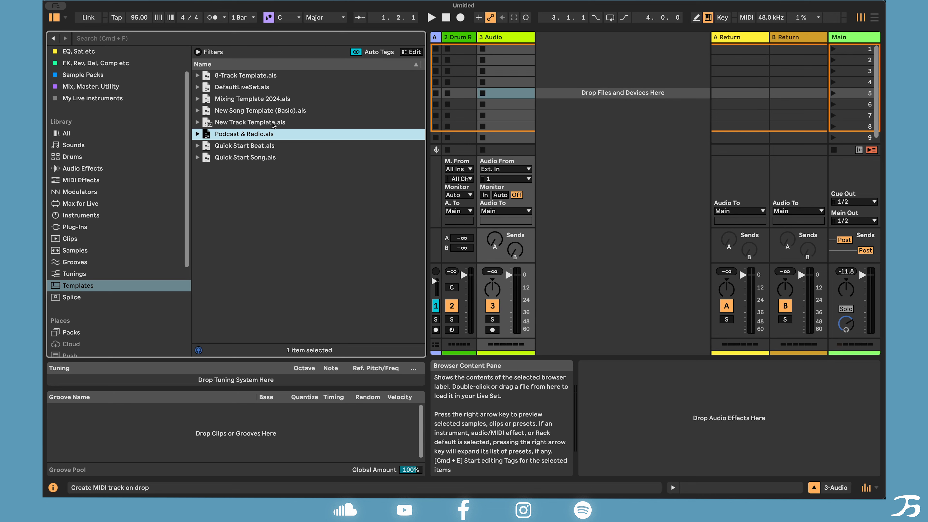
{"action": "left_click", "coordinate": [233, 100]}
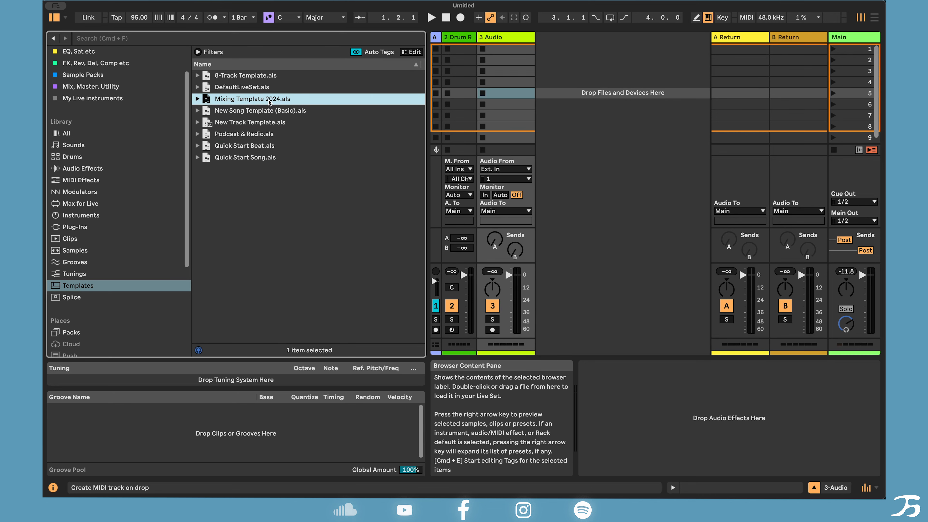
{"action": "left_click", "coordinate": [268, 115]}
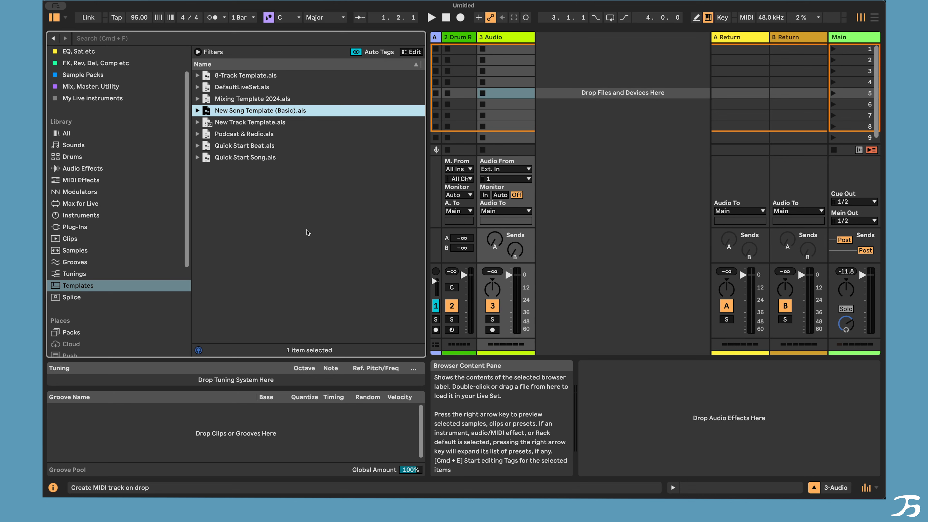
Show the AL Sauce's folder under Places, and open the Add Folder dialog and cancel it.
{"action": "scroll", "coordinate": [88, 205], "scroll_direction": "down", "scroll_amount": 5}
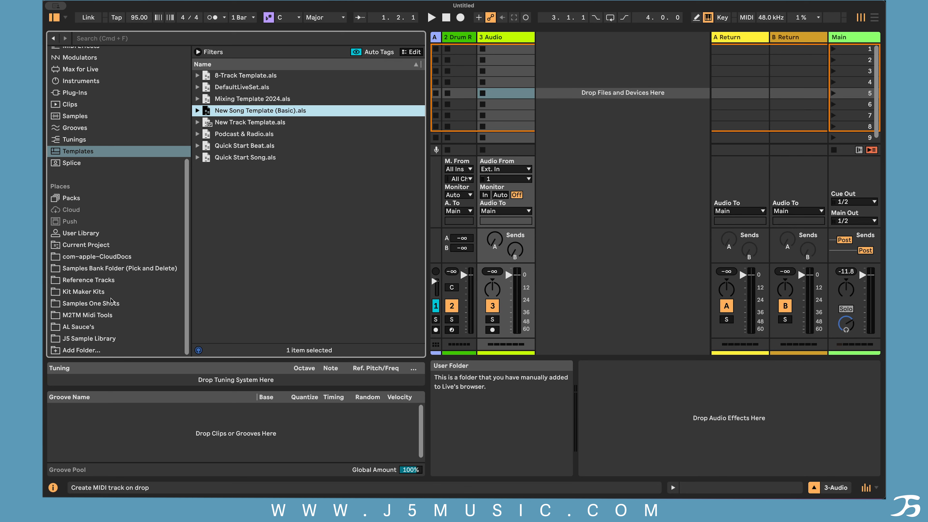
{"action": "left_click", "coordinate": [83, 327]}
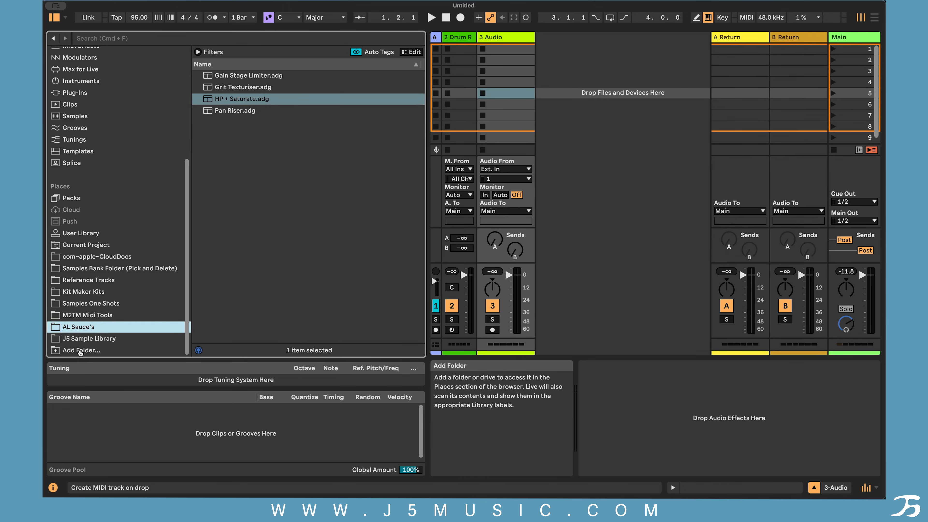
{"action": "left_click", "coordinate": [80, 351]}
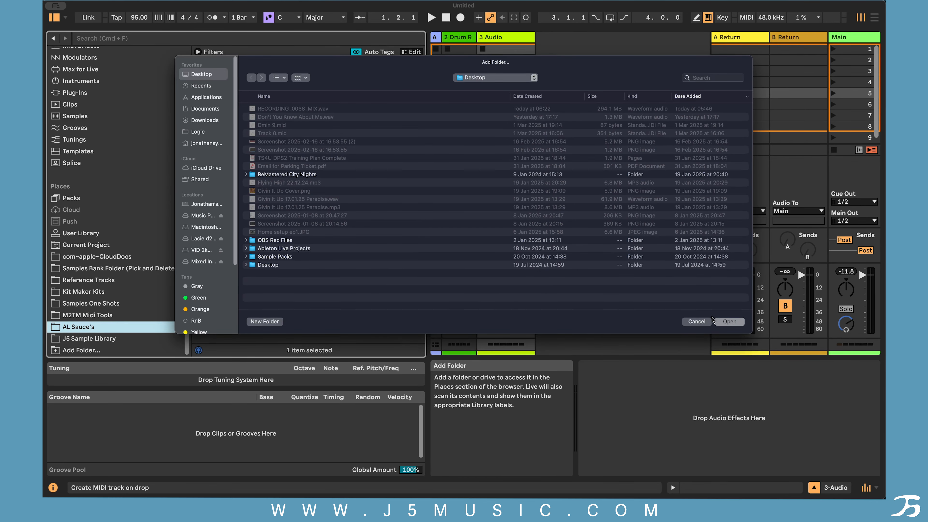
{"action": "left_click", "coordinate": [694, 323]}
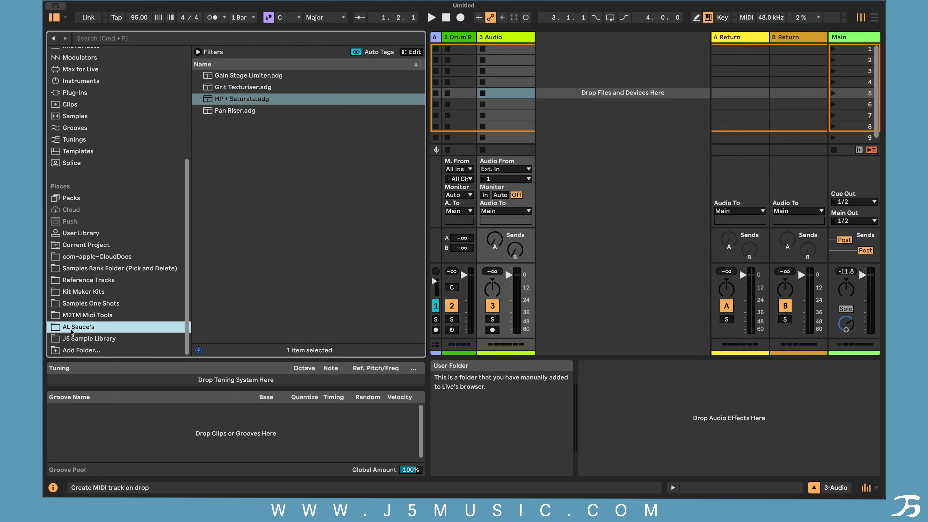
Load HP + Saturate.adg onto a new audio track and set its Frequency to 51.0 Hz, Drive Type to 48 and Drive Match to 45.
{"action": "left_click", "coordinate": [231, 102]}
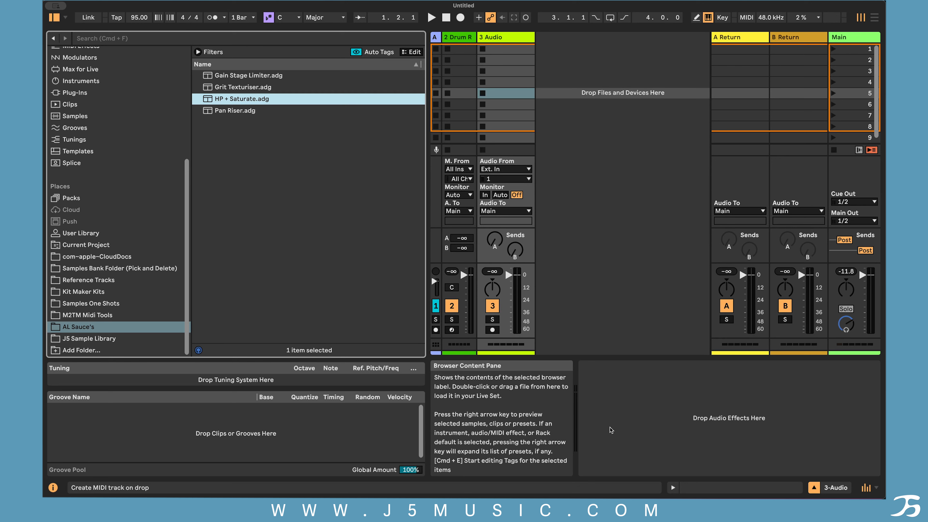
{"action": "left_click_drag", "start_coordinate": [611, 430], "coordinate": [578, 155]}
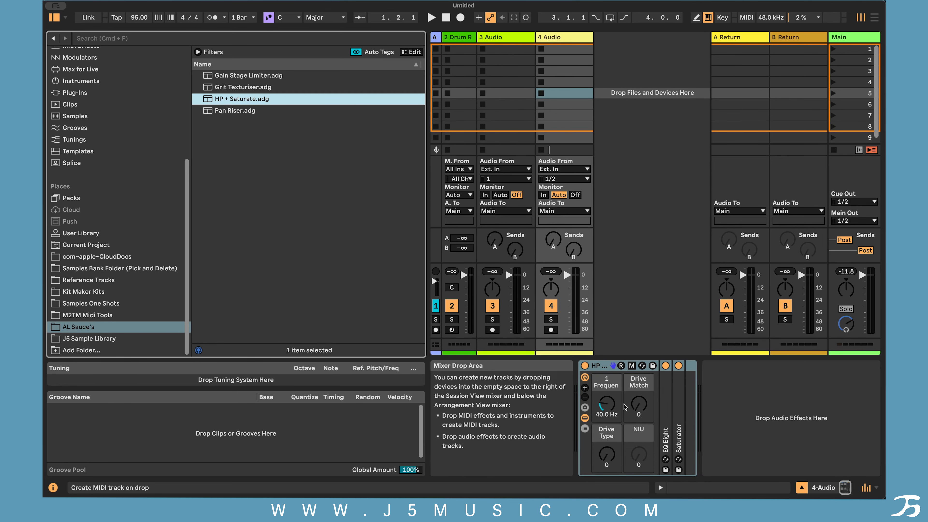
{"action": "left_click_drag", "start_coordinate": [614, 407], "coordinate": [615, 398]}
{"action": "left_click_drag", "start_coordinate": [615, 454], "coordinate": [639, 387]}
Delete the HP + Saturate rack from the 4 Audio track.
{"action": "right_click", "coordinate": [599, 366]}
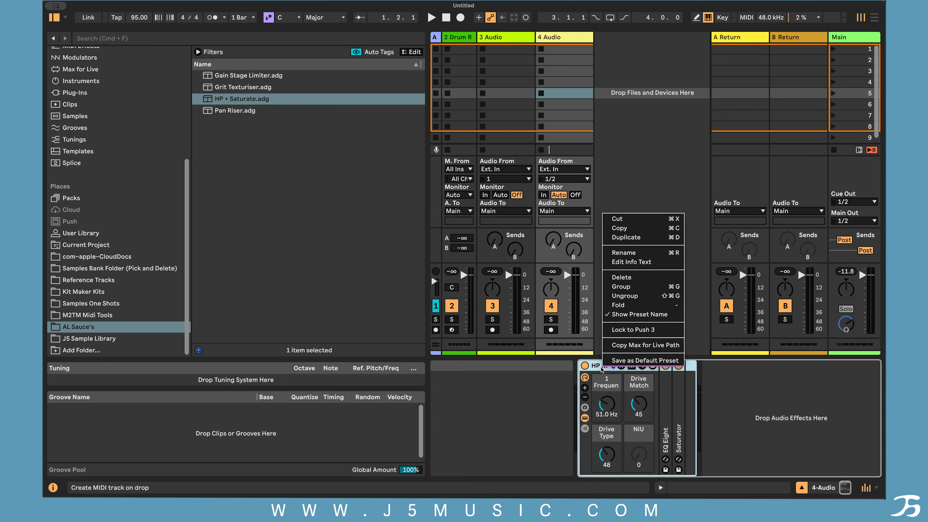
{"action": "left_click", "coordinate": [622, 278]}
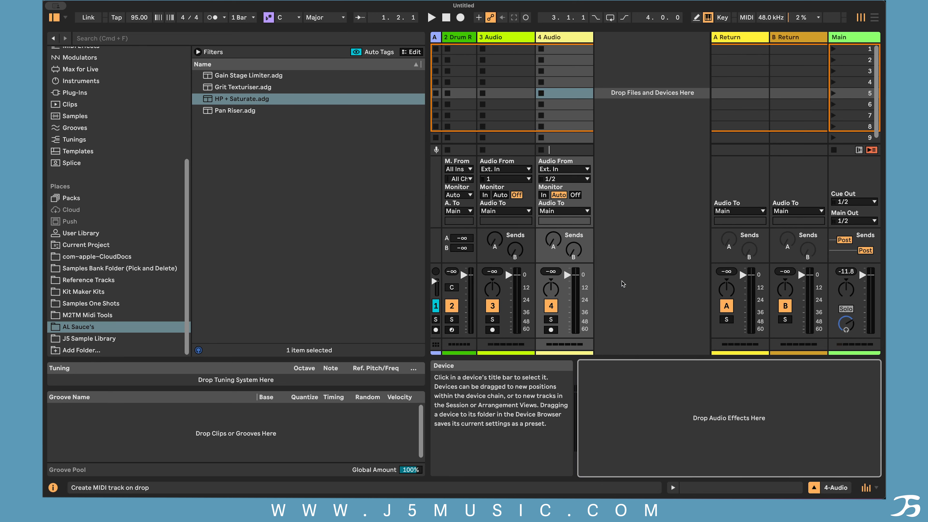
Hide the browser and delete the 4 Audio track, adjusting the Drum Rack track's width until its full name and controls show.
{"action": "left_click", "coordinate": [54, 18]}
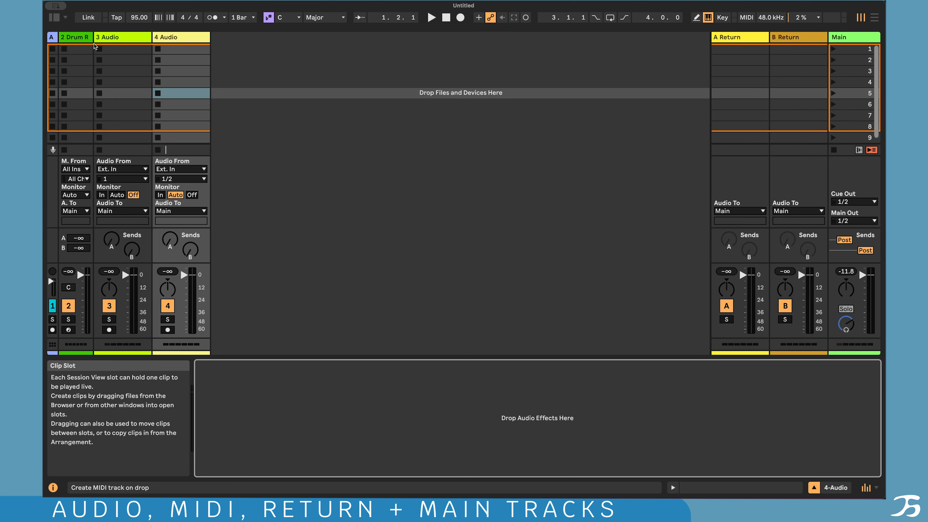
{"action": "left_click_drag", "start_coordinate": [93, 37], "coordinate": [128, 40]}
{"action": "left_click", "coordinate": [226, 38]}
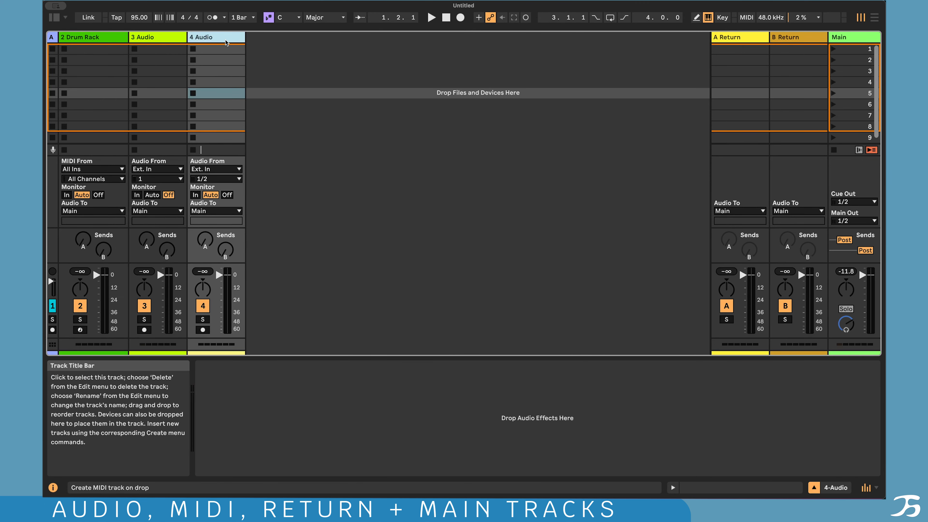
{"action": "right_click", "coordinate": [226, 38]}
{"action": "left_click", "coordinate": [255, 75]}
{"action": "left_click", "coordinate": [99, 38]}
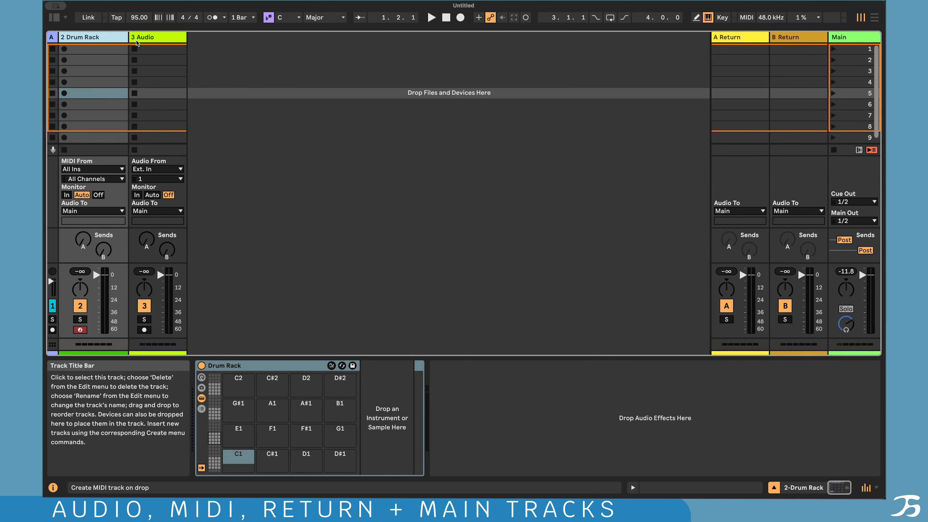
{"action": "left_click_drag", "start_coordinate": [119, 36], "coordinate": [107, 36]}
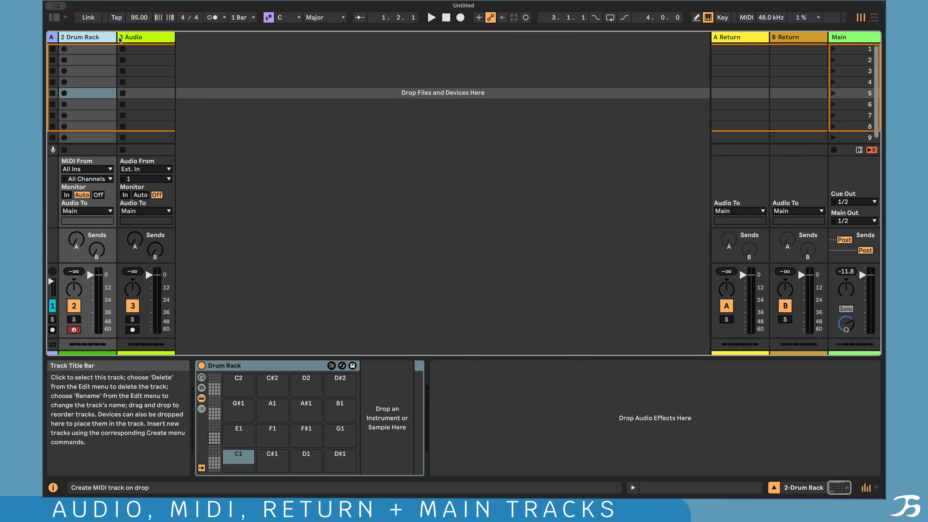
Insert a new MIDI track after 3 Audio and show its MIDI From input and channel options.
{"action": "right_click", "coordinate": [233, 84]}
{"action": "left_click", "coordinate": [255, 98]}
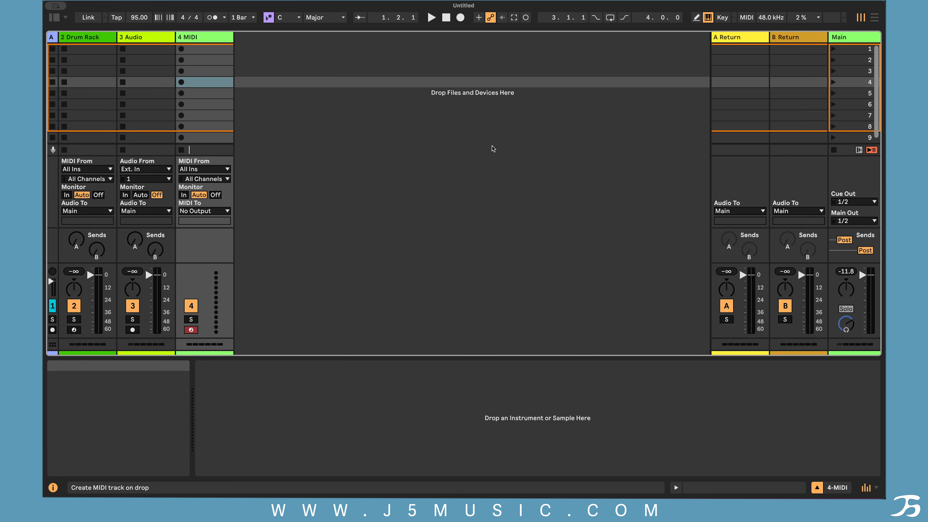
{"action": "left_click", "coordinate": [199, 169]}
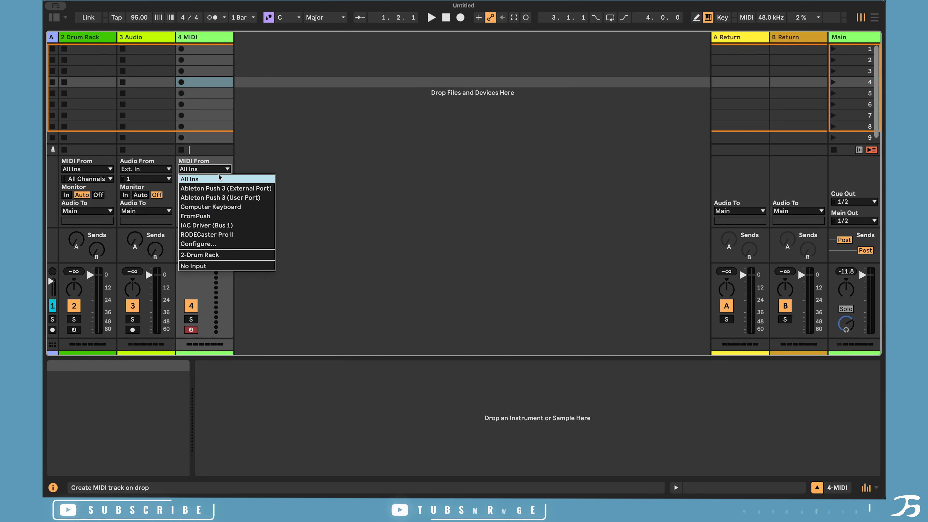
{"action": "left_click", "coordinate": [210, 179]}
{"action": "left_click", "coordinate": [210, 182]}
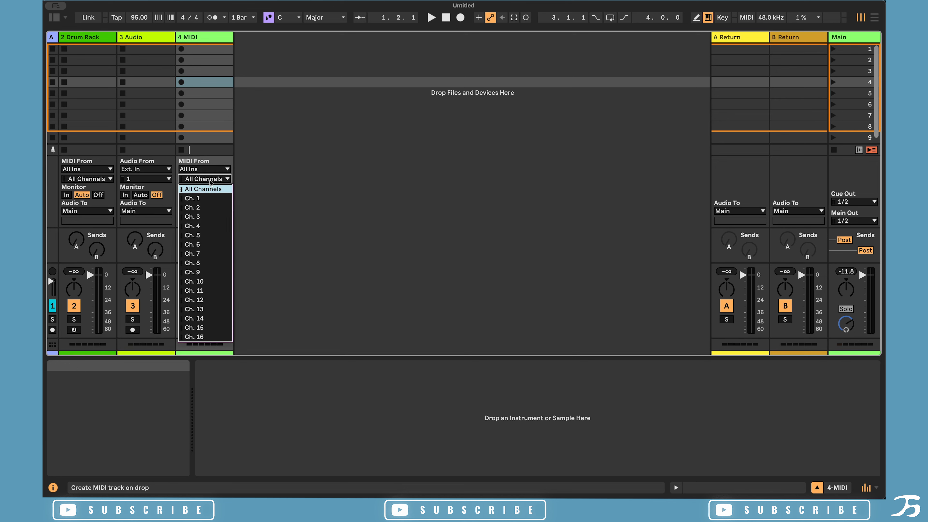
{"action": "left_click", "coordinate": [219, 195]}
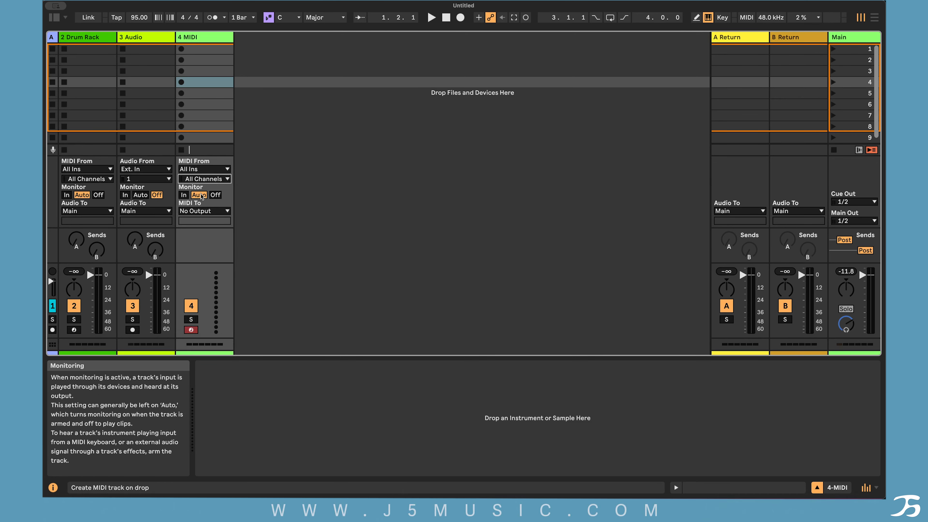
Try the In, Auto and Off monitor modes on the 4 MIDI track, return to Auto, and show its MIDI To destinations.
{"action": "left_click", "coordinate": [184, 195]}
{"action": "left_click", "coordinate": [199, 194]}
{"action": "left_click", "coordinate": [216, 195]}
{"action": "left_click", "coordinate": [199, 195]}
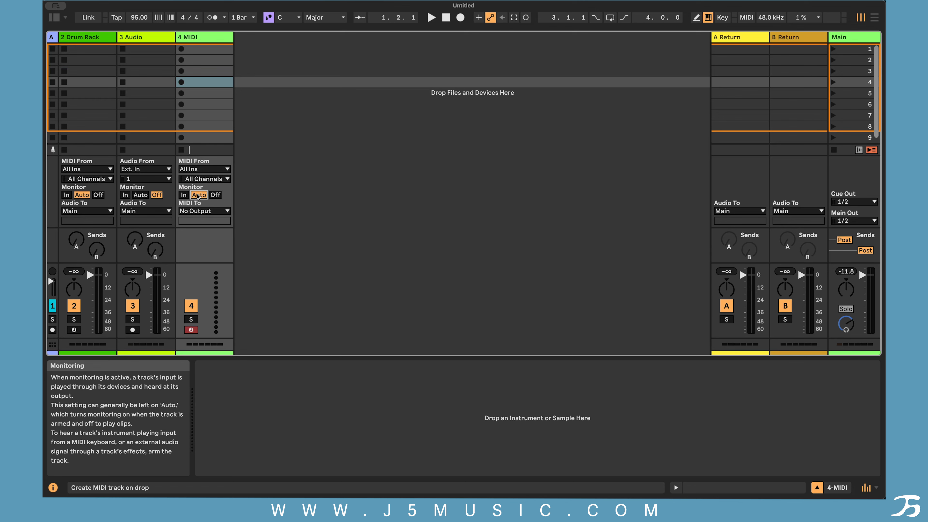
{"action": "left_click", "coordinate": [203, 211]}
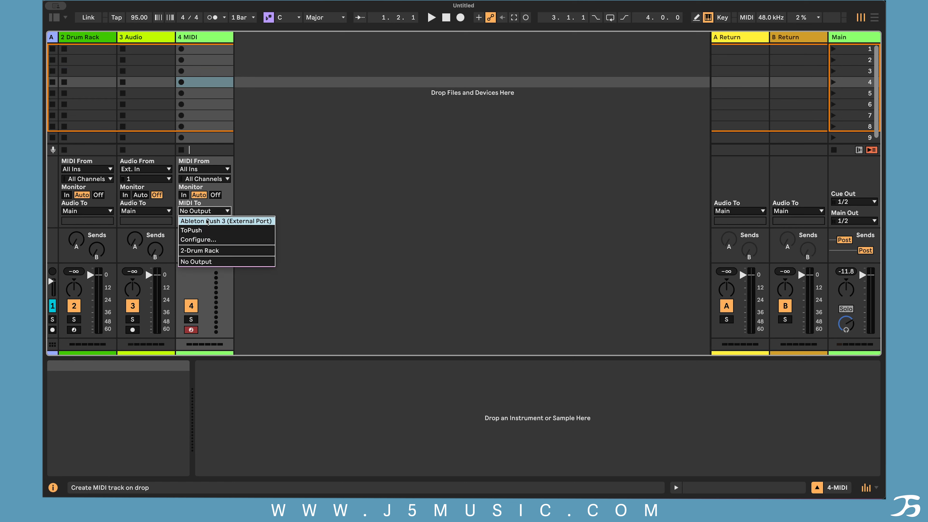
Delete the 4 MIDI track.
{"action": "right_click", "coordinate": [203, 38]}
{"action": "left_click", "coordinate": [221, 76]}
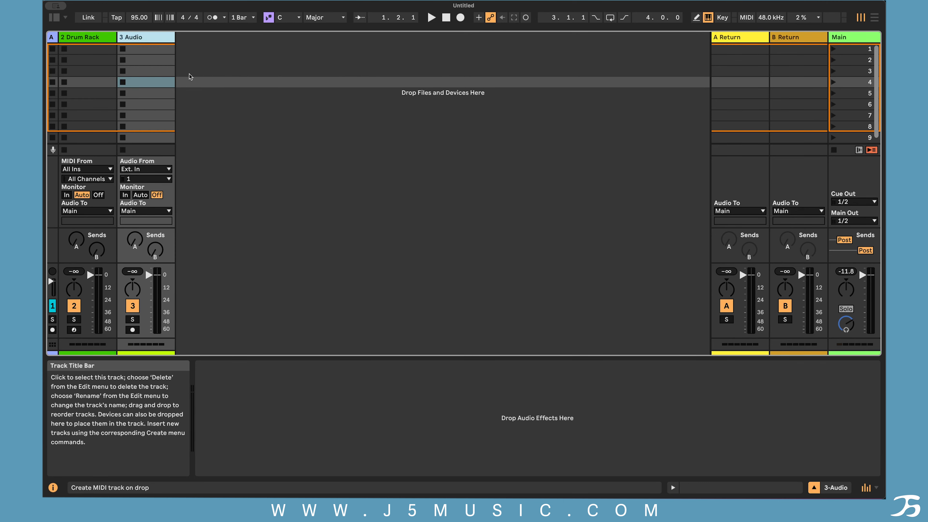
With the 2 Drum Rack track selected, show the browser's Samples category and filter it to One Shot and Kick.
{"action": "left_click", "coordinate": [94, 38]}
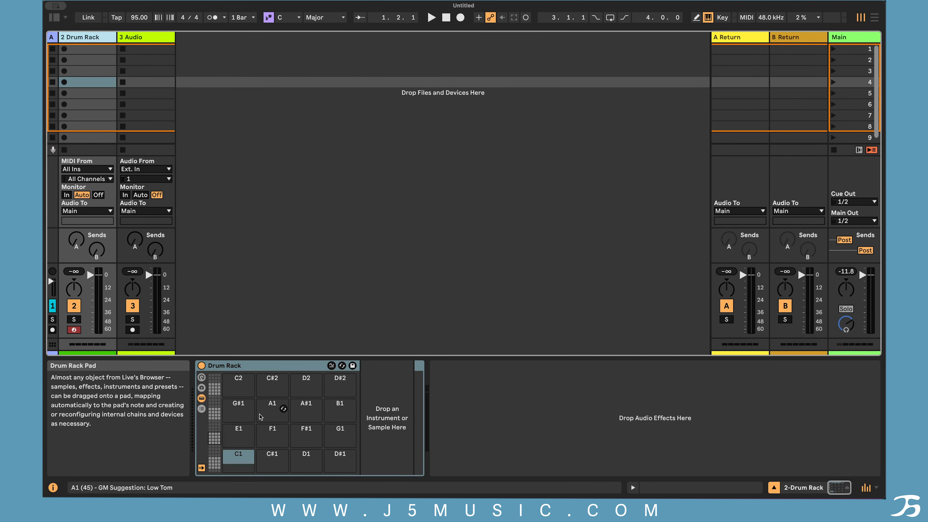
{"action": "left_click", "coordinate": [53, 18]}
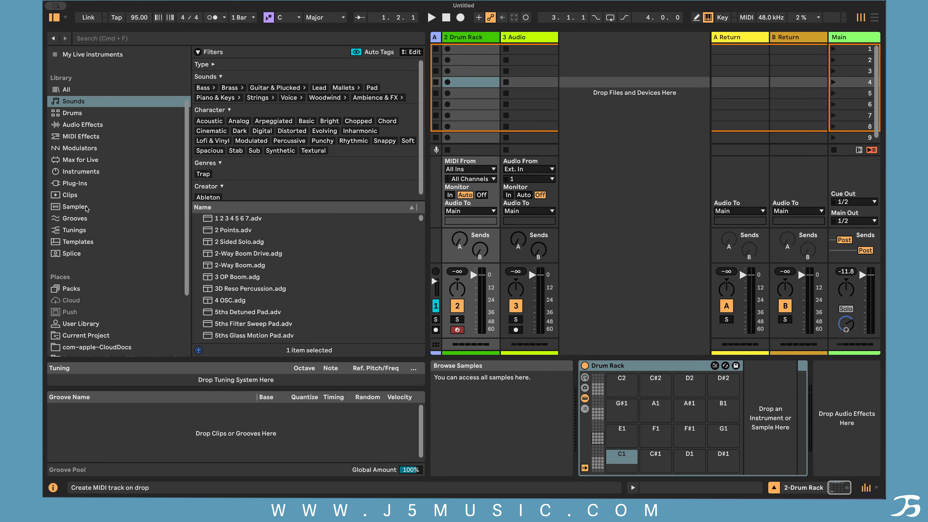
{"action": "left_click", "coordinate": [96, 208]}
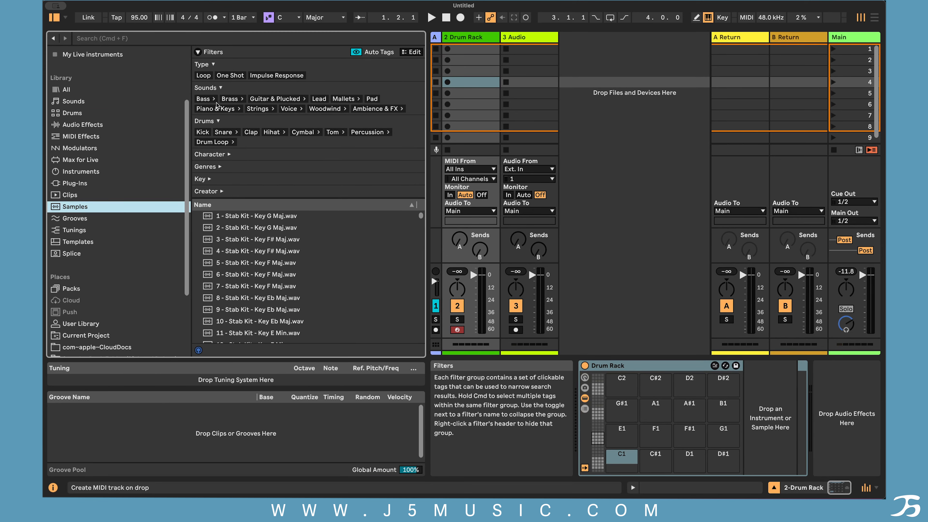
{"action": "left_click", "coordinate": [224, 77]}
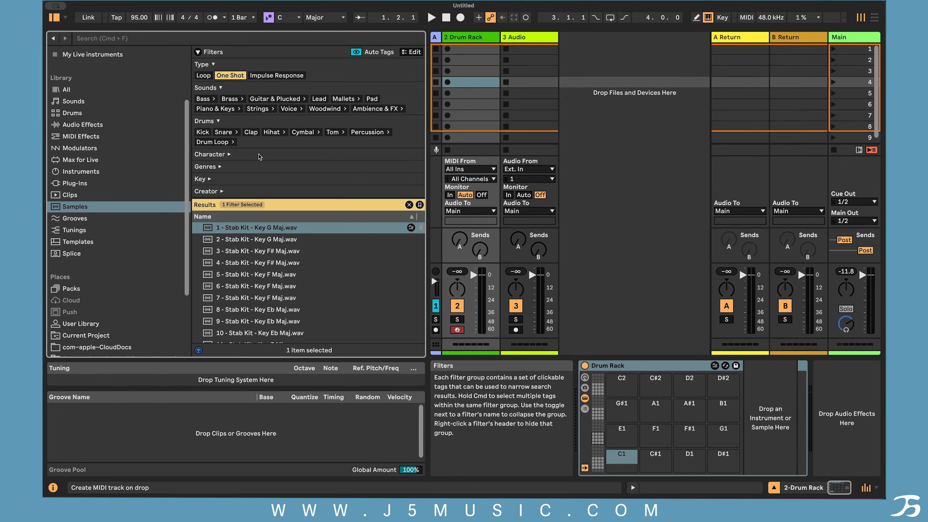
{"action": "left_click", "coordinate": [202, 132]}
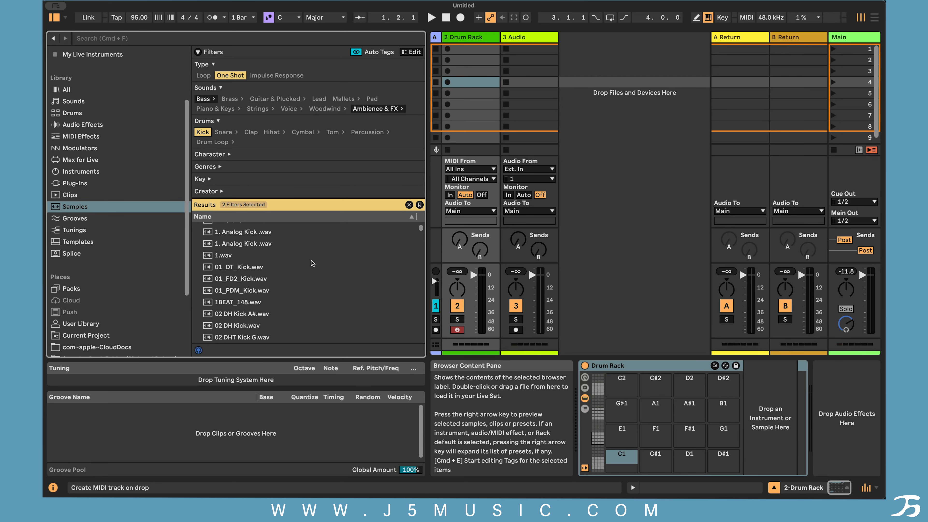
Load the second 1. Analog Kick .wav sample onto the Drum Rack's C1 pad and hide the browser.
{"action": "scroll", "coordinate": [312, 264], "scroll_direction": "down", "scroll_amount": 5}
{"action": "scroll", "coordinate": [307, 271], "scroll_direction": "up", "scroll_amount": 5}
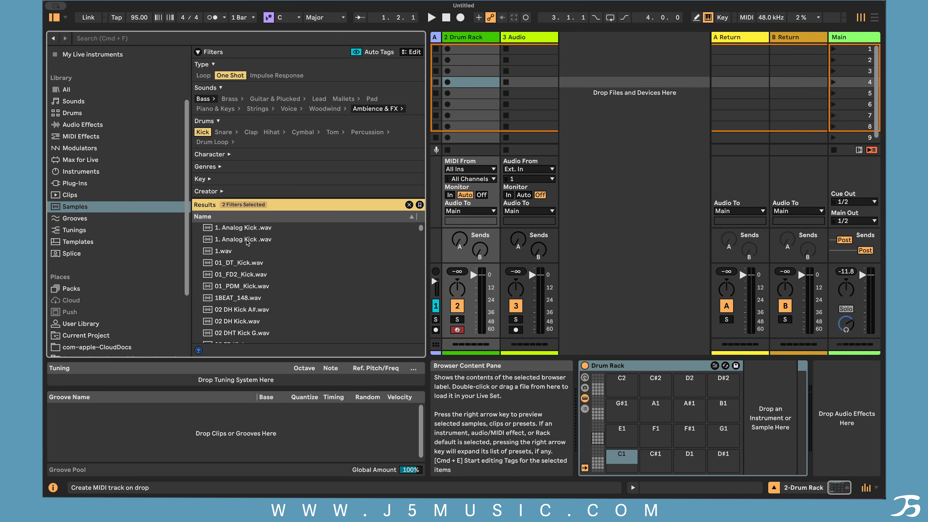
{"action": "left_click_drag", "start_coordinate": [247, 241], "coordinate": [622, 467]}
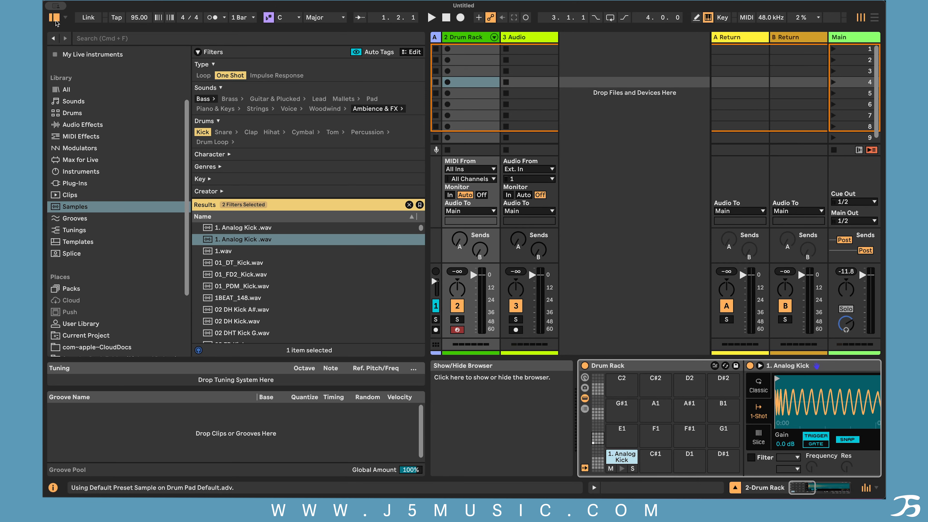
{"action": "left_click", "coordinate": [55, 22]}
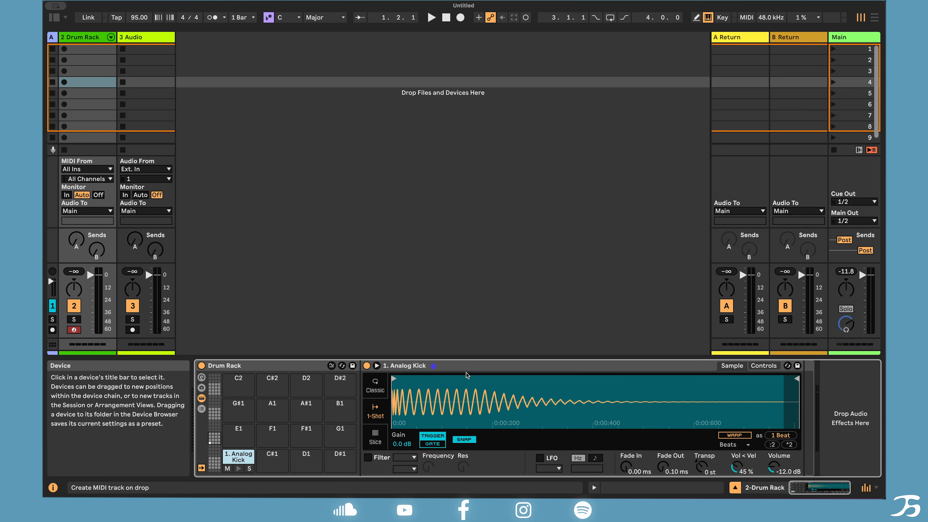
Audition the Analog Kick by triggering its Drum Rack pad three times.
{"action": "key", "text": "a"}
{"action": "key", "text": "a"}
{"action": "key", "text": "a"}
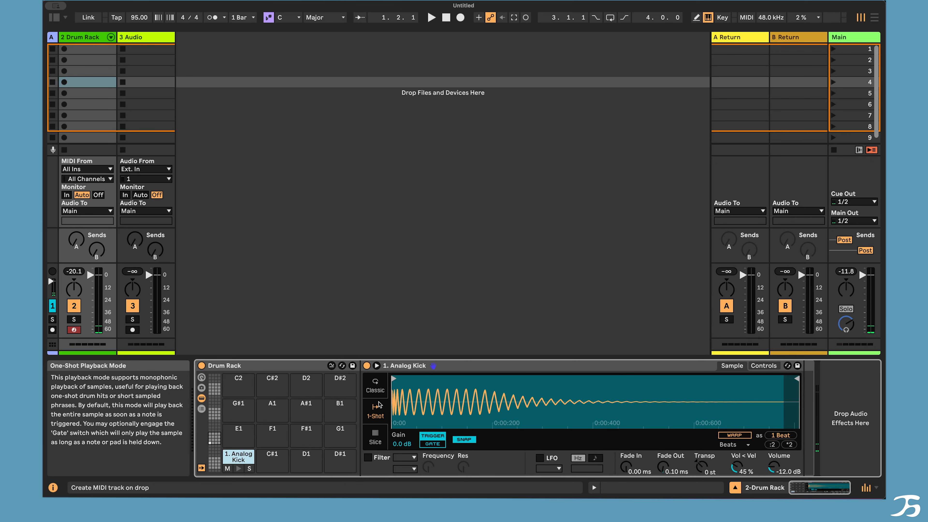
Switch the Analog Kick to Classic playback mode and set Sustain to -∞ dB, Decay to 376 ms and Release to 225 ms.
{"action": "left_click", "coordinate": [377, 387]}
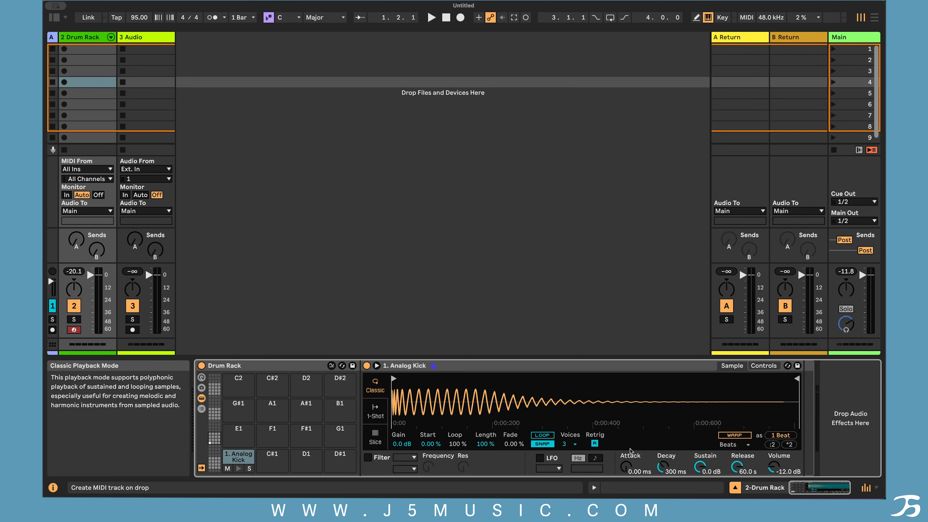
{"action": "left_click_drag", "start_coordinate": [699, 466], "coordinate": [700, 492]}
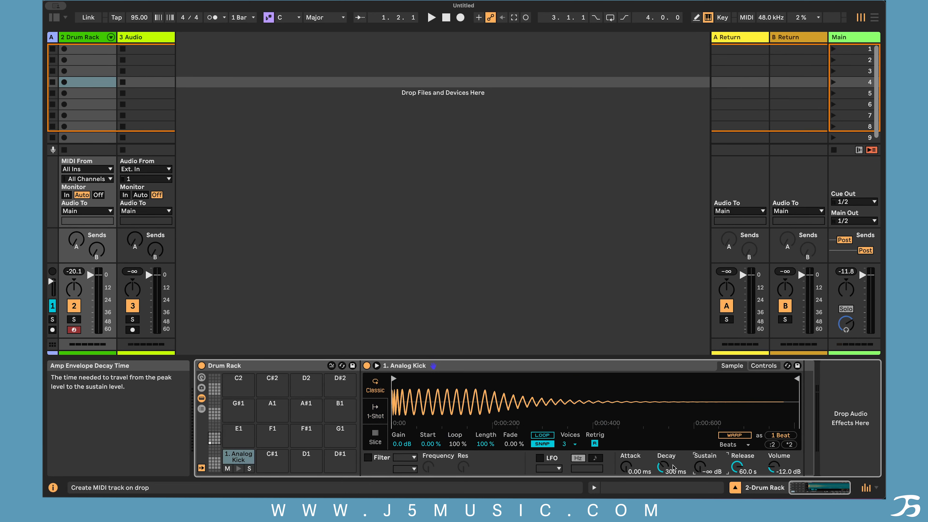
{"action": "left_click_drag", "start_coordinate": [737, 468], "coordinate": [738, 493]}
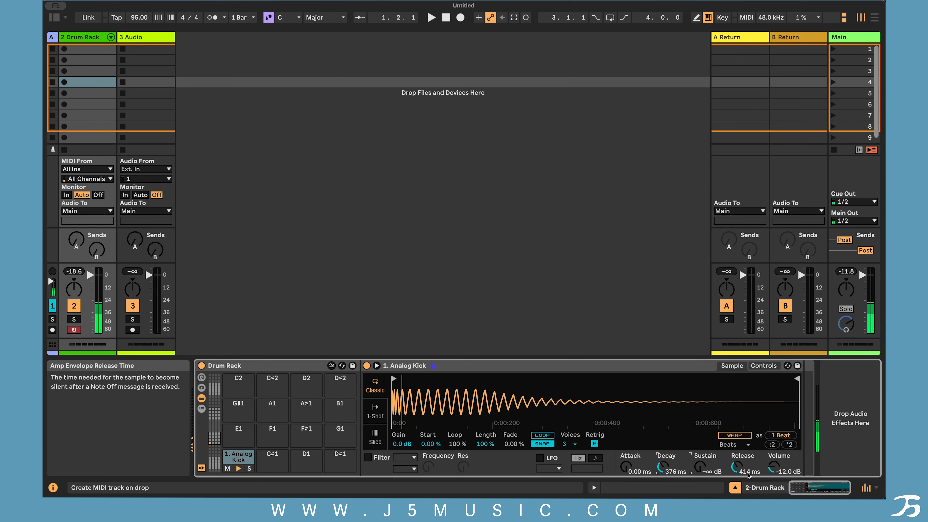
{"action": "left_click_drag", "start_coordinate": [736, 467], "coordinate": [737, 476]}
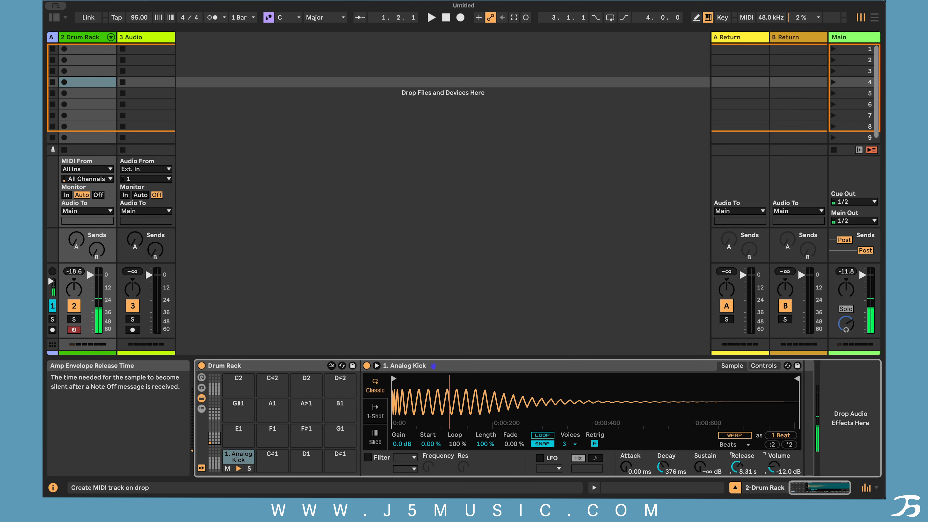
{"action": "left_click_drag", "start_coordinate": [736, 466], "coordinate": [736, 486]}
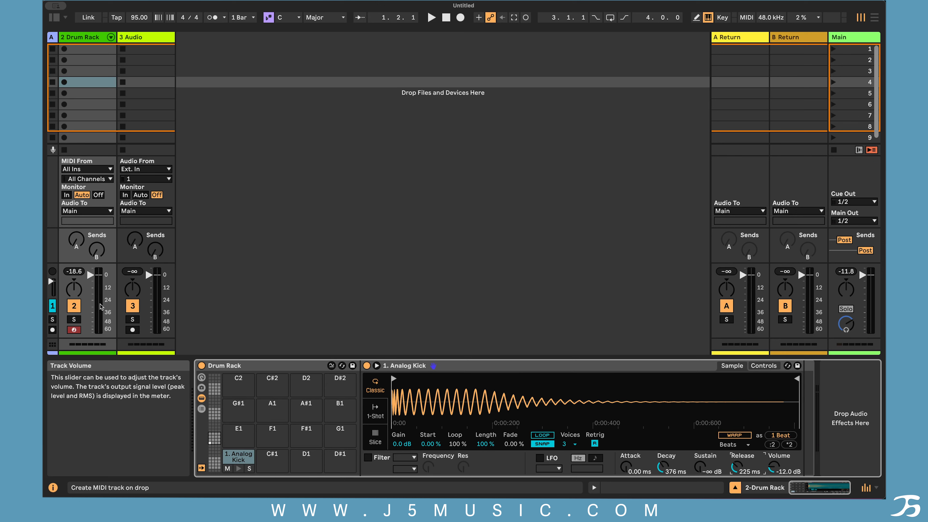
Arm the 2 Drum Rack track for recording, and solo and unsolo it.
{"action": "left_click", "coordinate": [74, 330]}
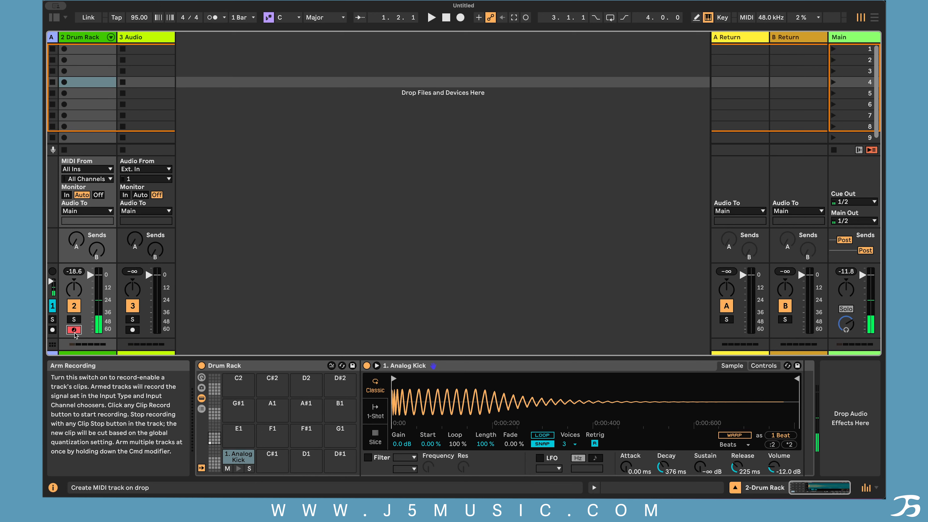
{"action": "left_click", "coordinate": [74, 320]}
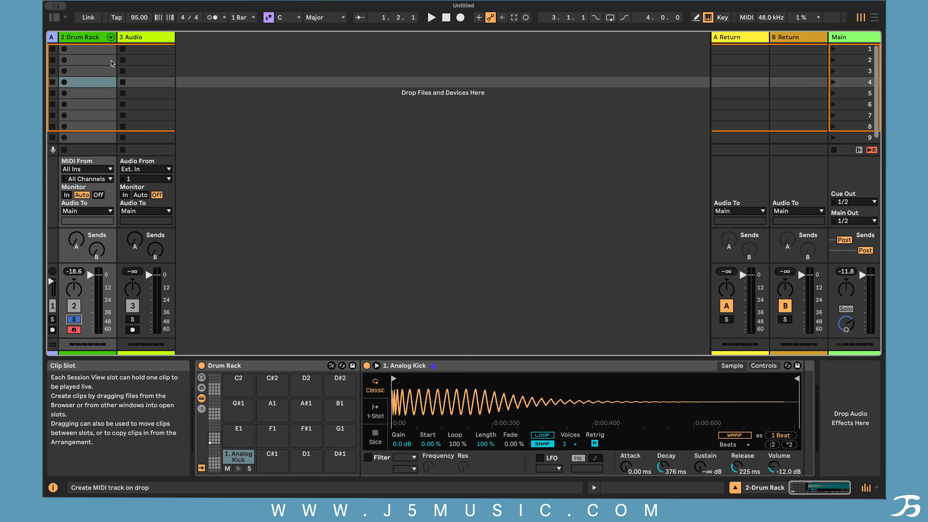
{"action": "left_click", "coordinate": [75, 320]}
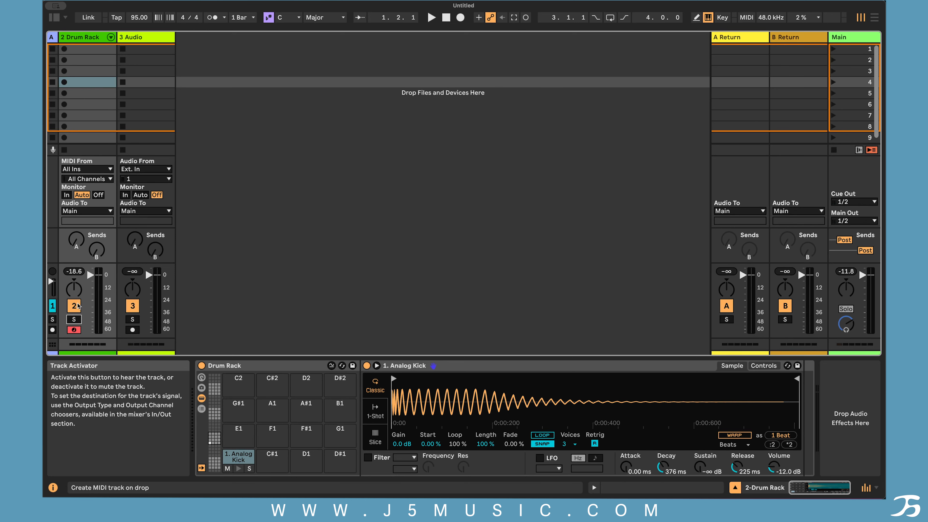
Mute the 2 Drum Rack track, trigger the kick repeatedly while it is muted, and reactivate the track.
{"action": "left_click", "coordinate": [75, 306]}
{"action": "key", "text": "a"}
{"action": "key", "text": "a"}
{"action": "key", "text": "a"}
{"action": "key", "text": "a"}
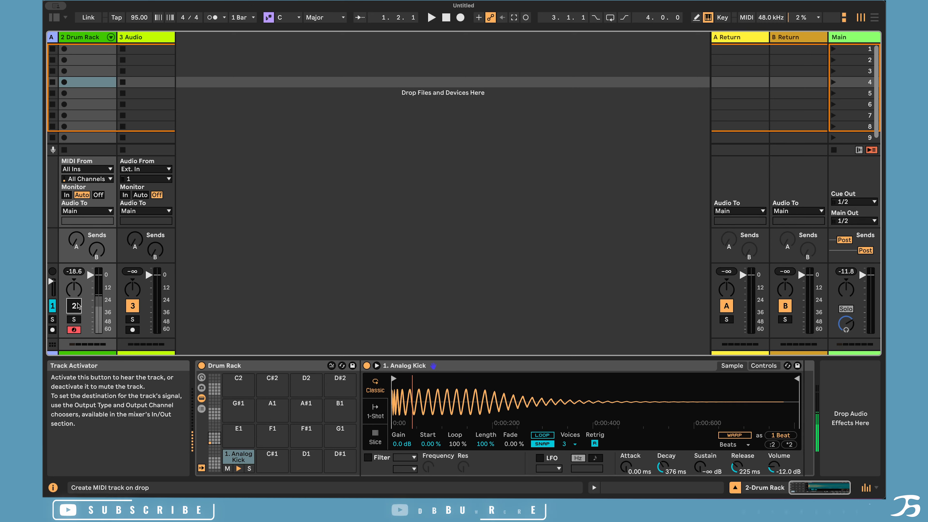
{"action": "key", "text": "a"}
{"action": "key", "text": "a"}
{"action": "key", "text": "a"}
{"action": "key", "text": "a"}
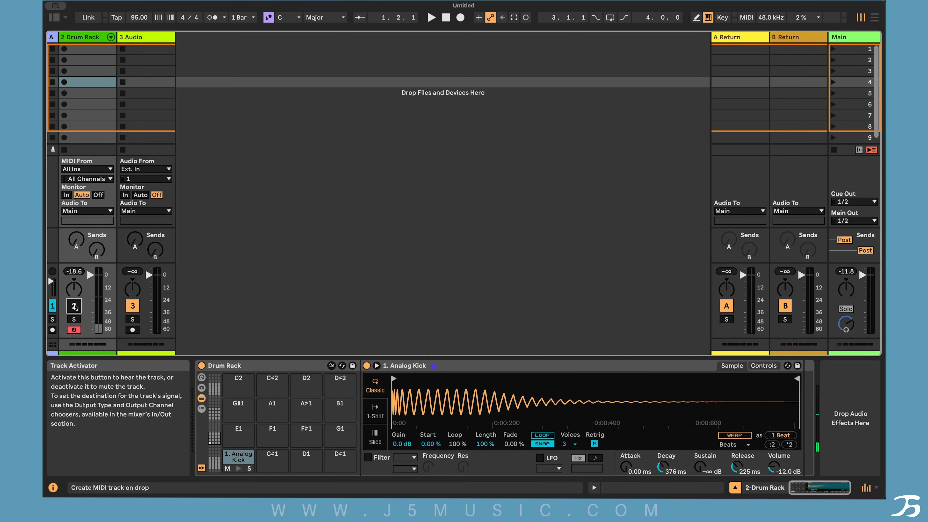
{"action": "left_click", "coordinate": [74, 307]}
Try the pan and Send A controls on the 2 Drum Rack track, returning both to their defaults.
{"action": "mouse_move", "coordinate": [74, 288]}
{"action": "left_mouse_down"}
{"action": "mouse_move", "coordinate": [74, 311]}
{"action": "mouse_move", "coordinate": [74, 261]}
{"action": "mouse_move", "coordinate": [74, 288]}
{"action": "left_mouse_up"}
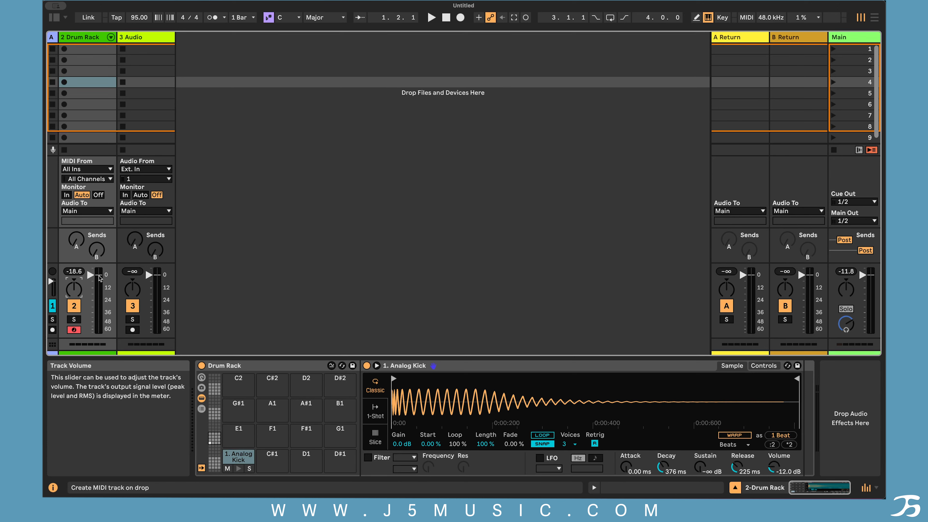
{"action": "mouse_move", "coordinate": [77, 244]}
{"action": "left_mouse_down"}
{"action": "mouse_move", "coordinate": [78, 216]}
{"action": "mouse_move", "coordinate": [78, 274]}
{"action": "mouse_move", "coordinate": [79, 216]}
{"action": "mouse_move", "coordinate": [79, 249]}
{"action": "left_mouse_up"}
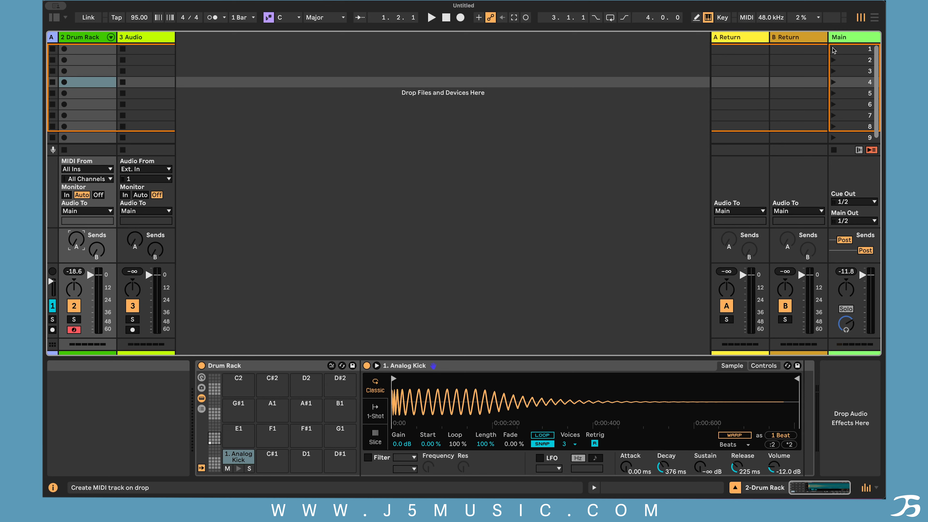
Show the 2 Drum Rack track's MIDI From input, channel list and Audio To destinations.
{"action": "left_click", "coordinate": [91, 169]}
{"action": "left_click", "coordinate": [91, 171]}
{"action": "left_click", "coordinate": [95, 180]}
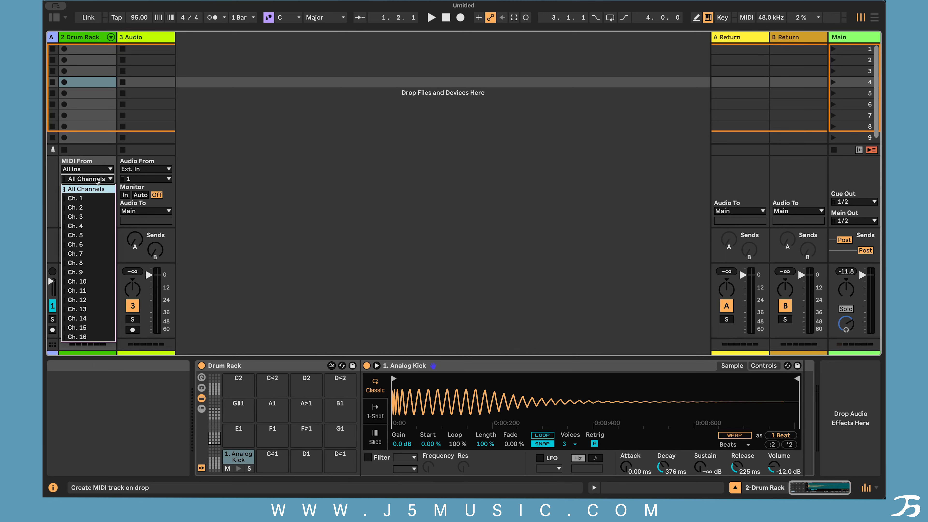
{"action": "left_click", "coordinate": [95, 180]}
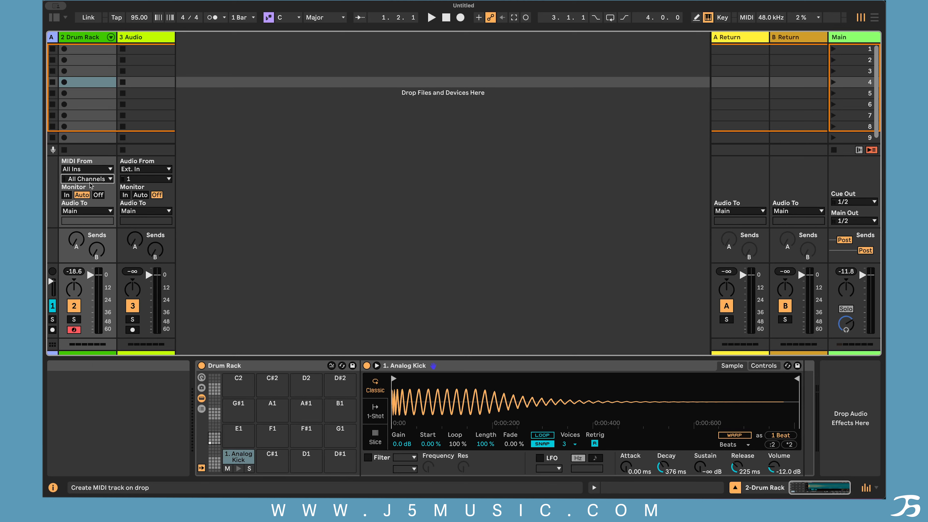
{"action": "left_click", "coordinate": [93, 212]}
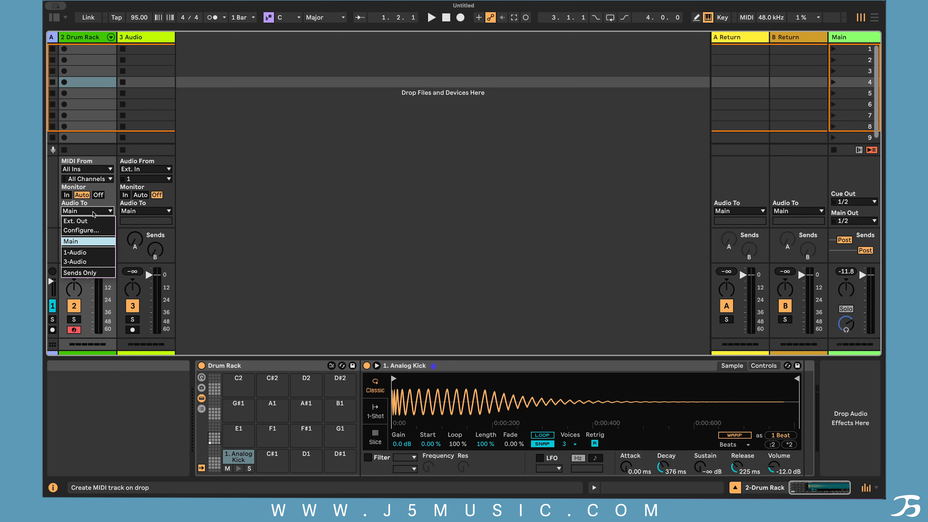
Keep the 2 Drum Rack track's Audio To on Main, and place 1. Analog Kick .wav in the first clip slot of 3 Audio.
{"action": "left_click", "coordinate": [85, 242]}
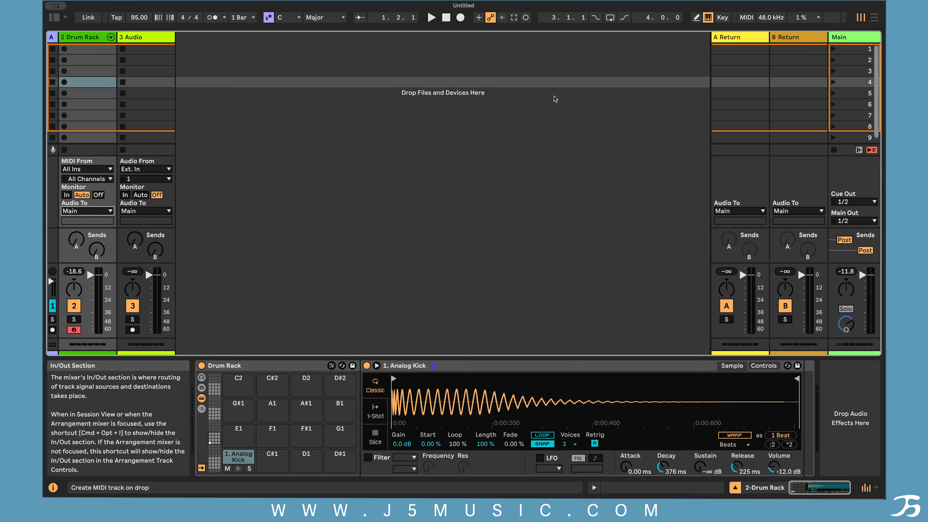
{"action": "left_click", "coordinate": [143, 38]}
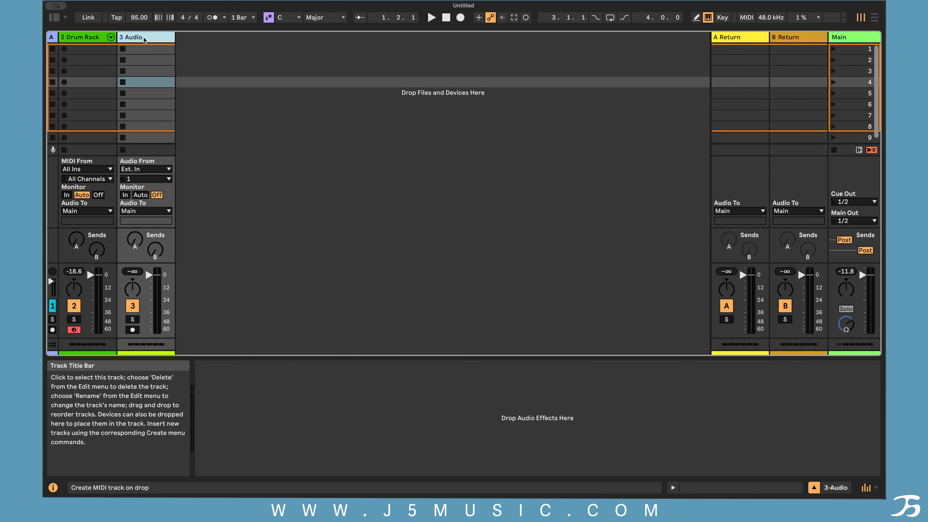
{"action": "left_click", "coordinate": [54, 18]}
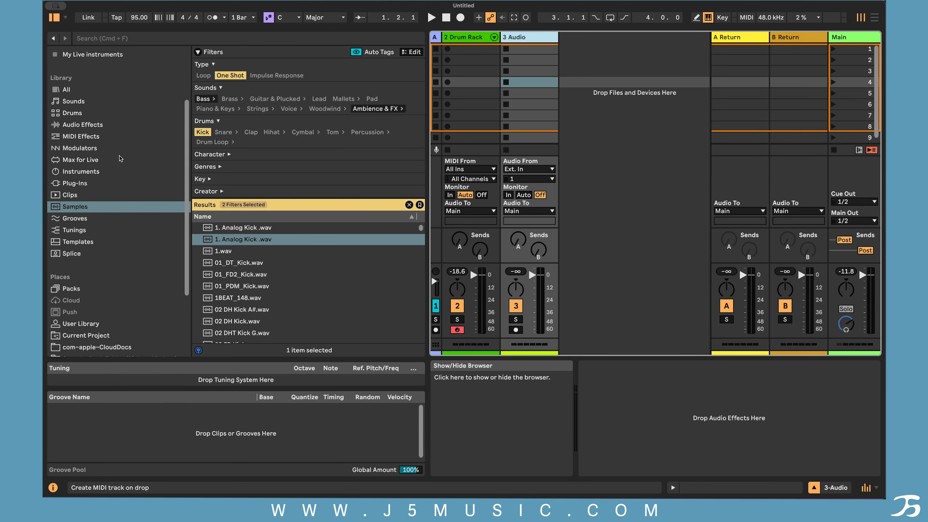
{"action": "left_click_drag", "start_coordinate": [236, 240], "coordinate": [533, 55]}
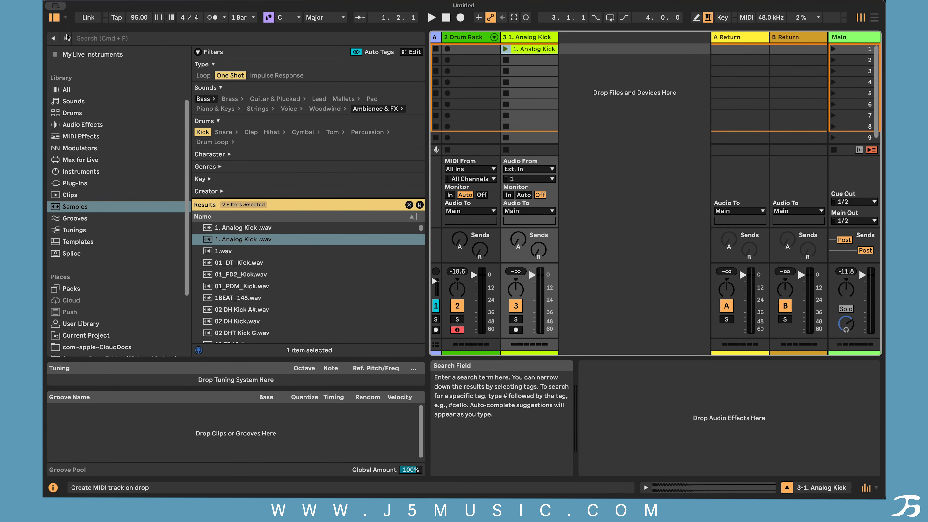
{"action": "left_click", "coordinate": [54, 18]}
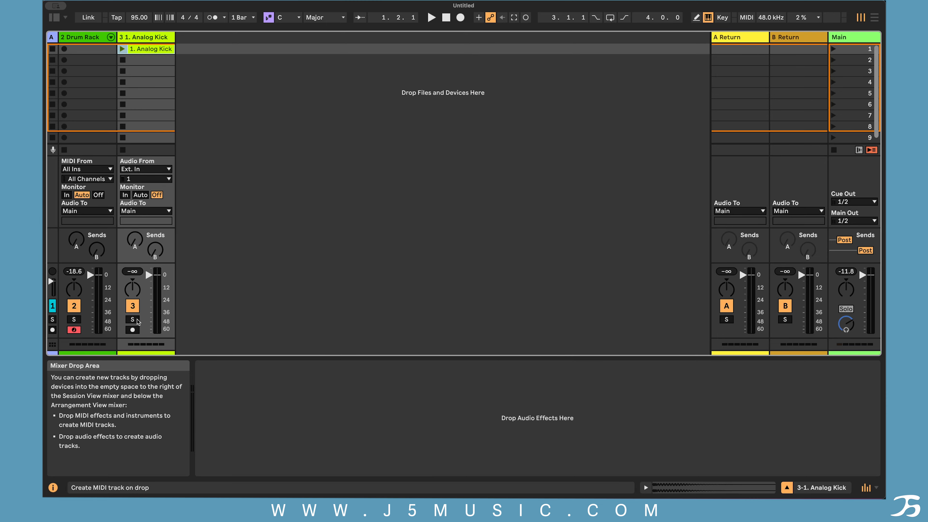
Arm the 3 1. Analog Kick track, open its clip and play it with the track volume lowered to -7.7 dB.
{"action": "left_click", "coordinate": [132, 330]}
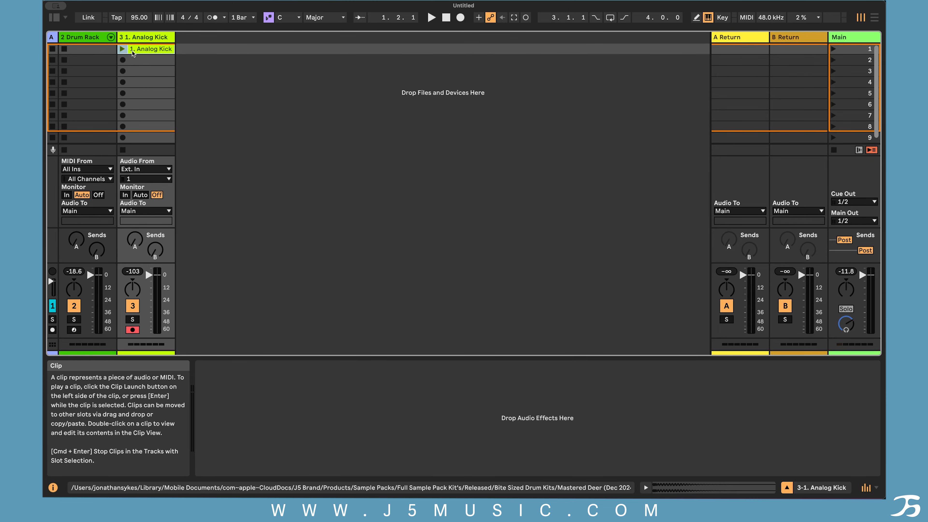
{"action": "left_click", "coordinate": [695, 487]}
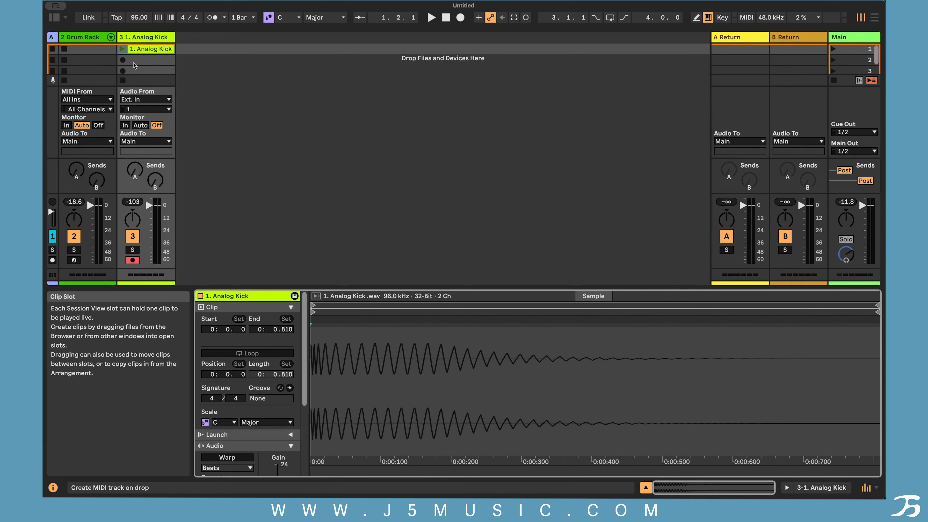
{"action": "left_click", "coordinate": [122, 49]}
{"action": "left_click_drag", "start_coordinate": [149, 206], "coordinate": [149, 214]}
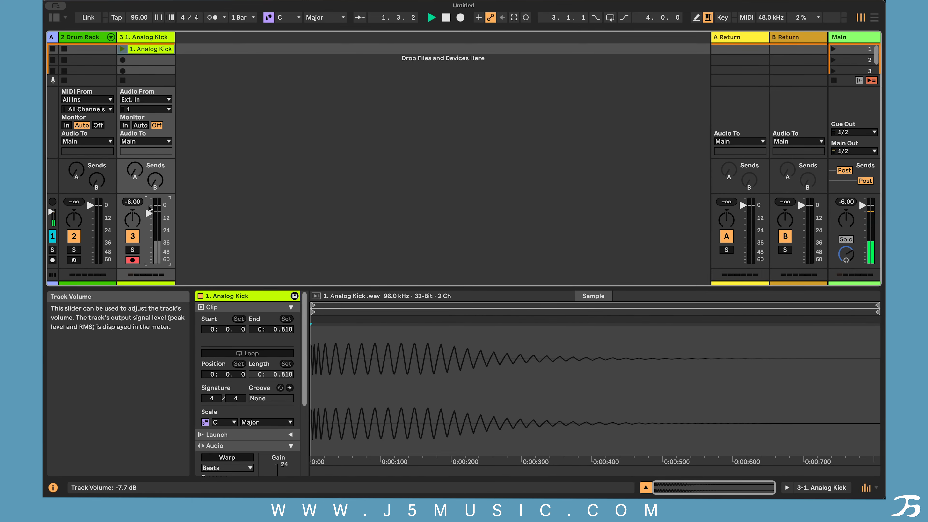
{"action": "left_click", "coordinate": [123, 50]}
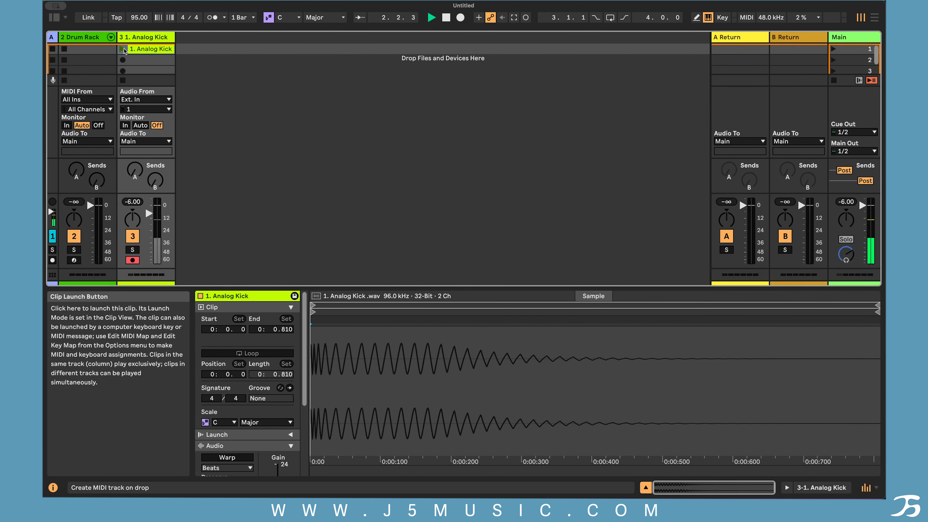
Enlarge the Clip View, collapse the kick clip's Audio and Clip sections, and shrink the view again.
{"action": "left_click_drag", "start_coordinate": [337, 285], "coordinate": [337, 148]}
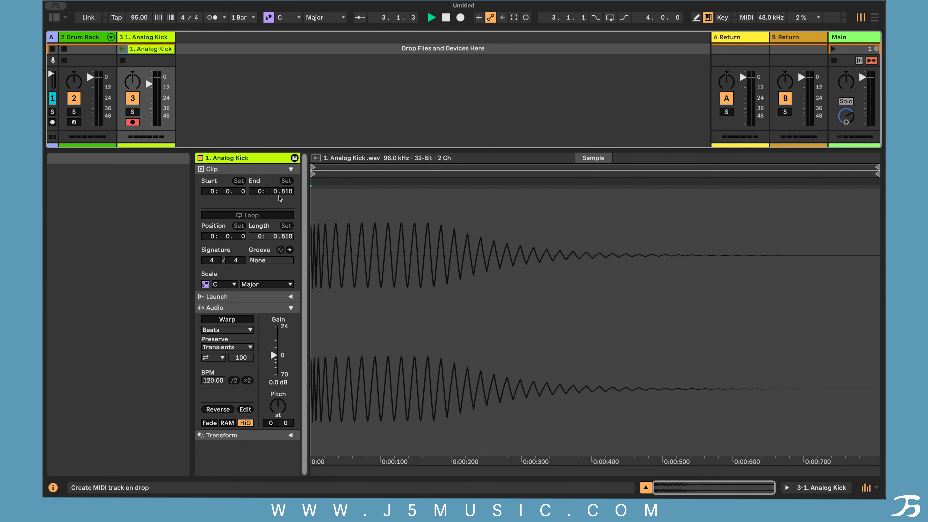
{"action": "left_click", "coordinate": [290, 307]}
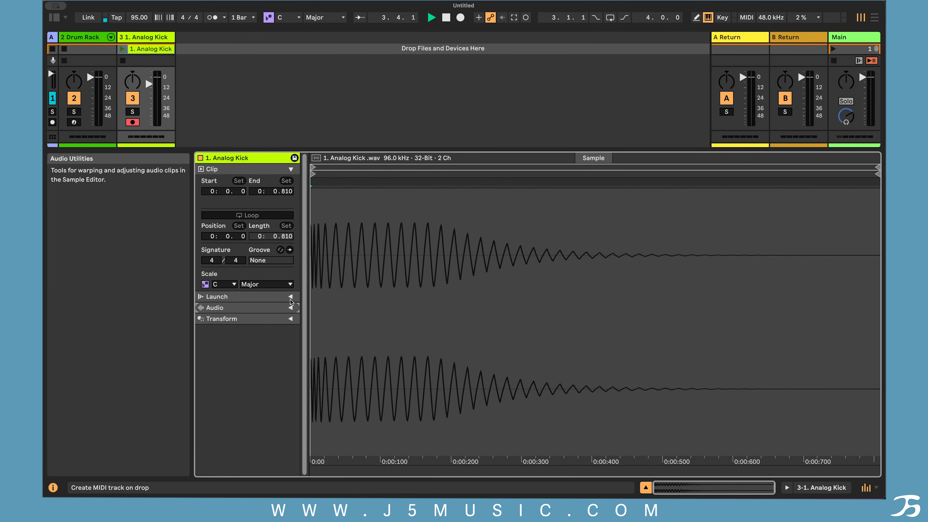
{"action": "left_click", "coordinate": [291, 169]}
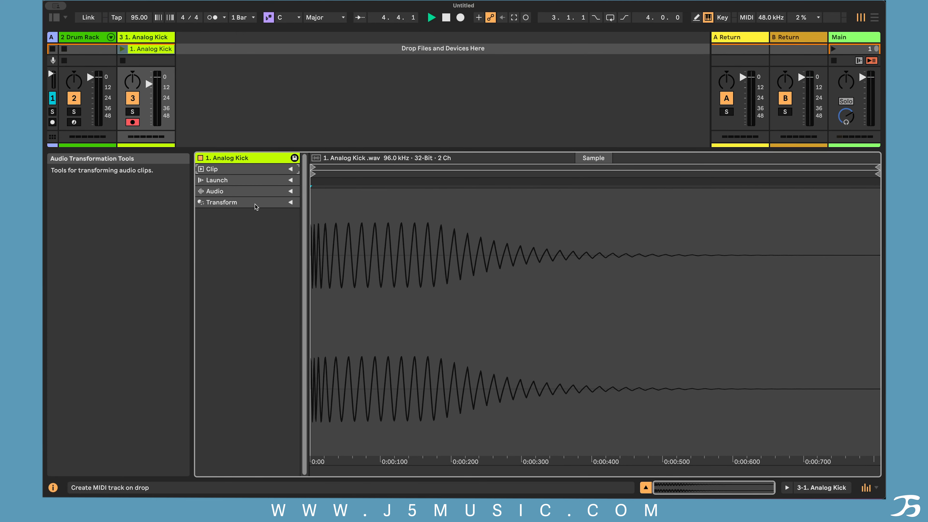
{"action": "left_click_drag", "start_coordinate": [293, 151], "coordinate": [291, 326]}
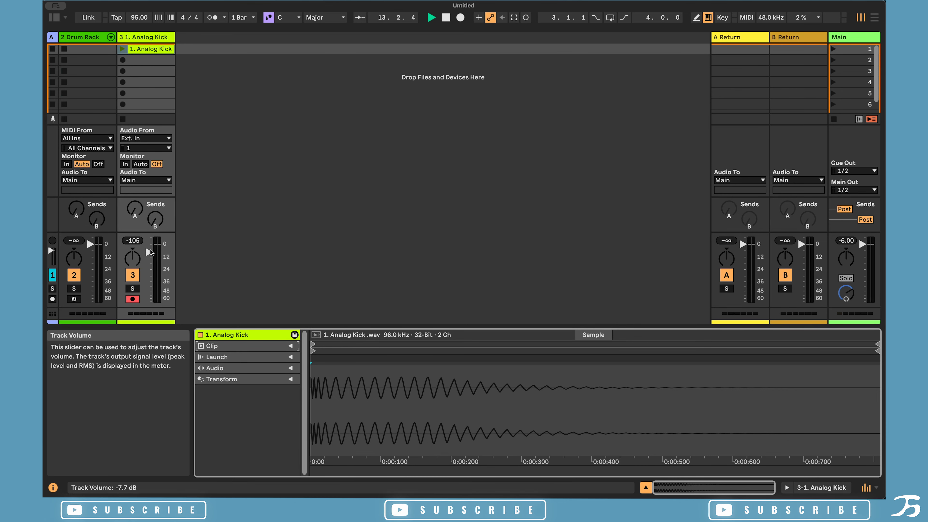
Show the Main track's Cue Out and Main Out channel choices, leaving both on 1/2.
{"action": "mouse_move", "coordinate": [150, 253]}
{"action": "left_mouse_down"}
{"action": "mouse_move", "coordinate": [149, 269]}
{"action": "mouse_move", "coordinate": [149, 252]}
{"action": "left_mouse_up"}
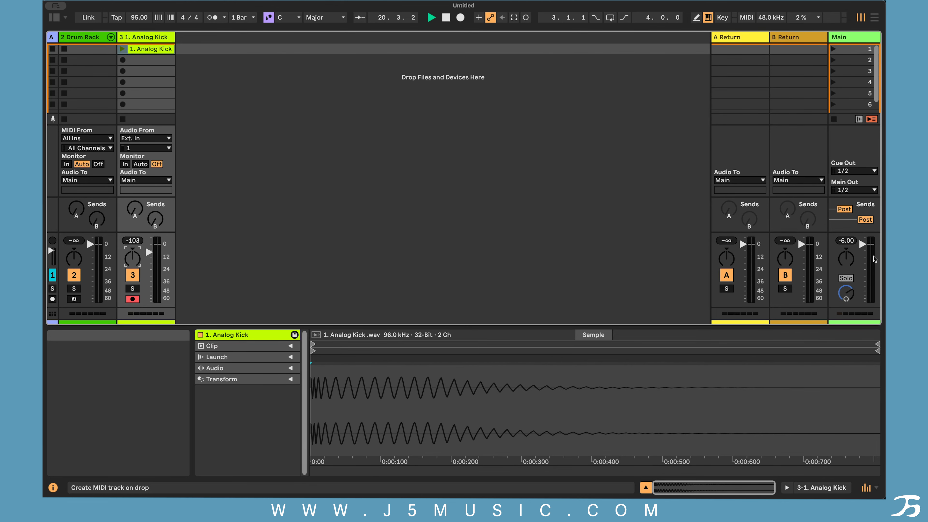
{"action": "left_click", "coordinate": [847, 170]}
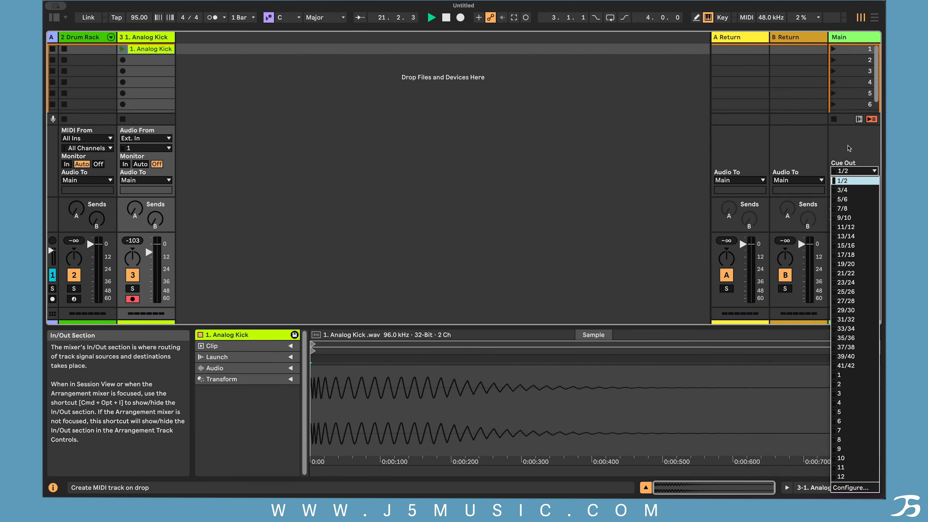
{"action": "left_click", "coordinate": [858, 170]}
{"action": "left_click", "coordinate": [860, 190]}
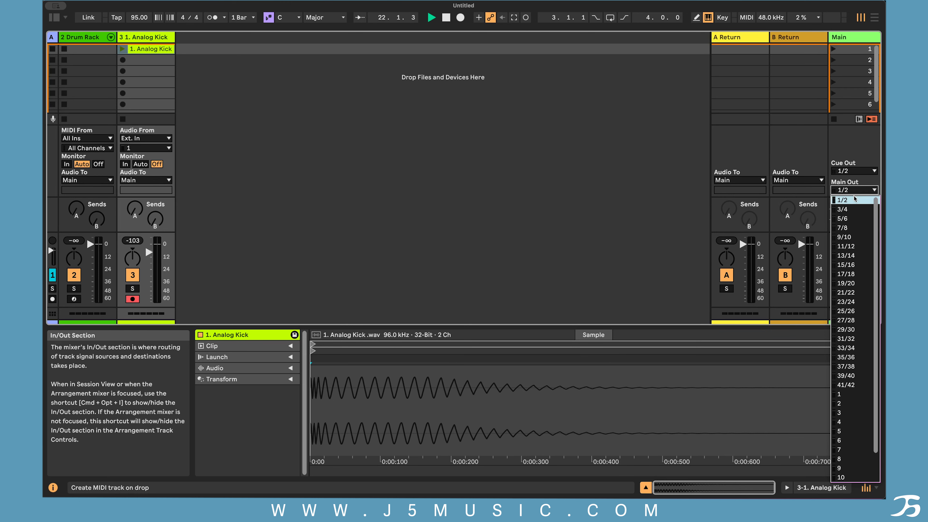
{"action": "left_click", "coordinate": [853, 200]}
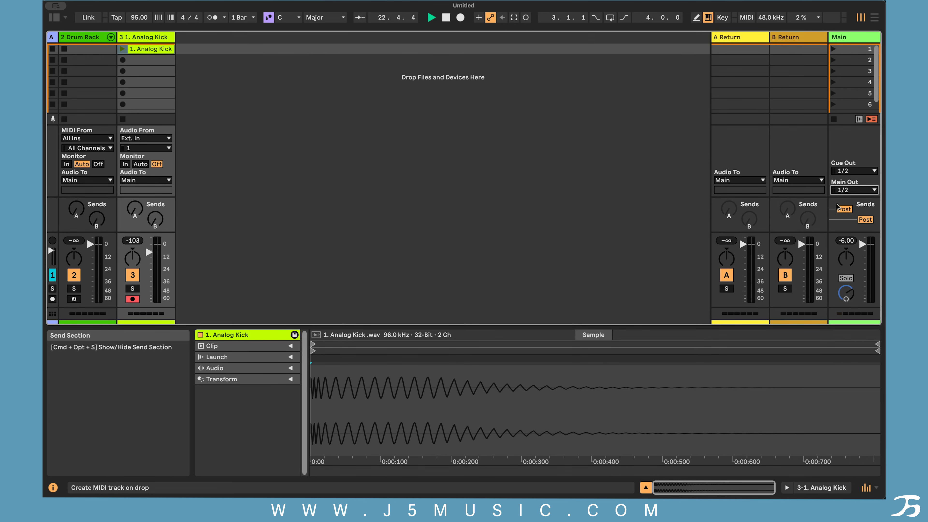
Toggle the Main track's two send switches between Post and Pre, returning both to Post.
{"action": "left_click", "coordinate": [850, 210]}
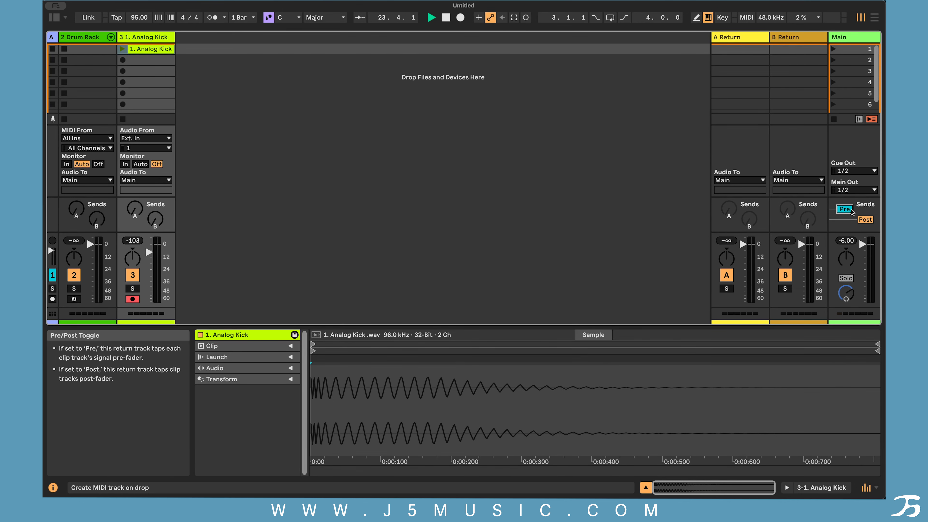
{"action": "left_click", "coordinate": [848, 211]}
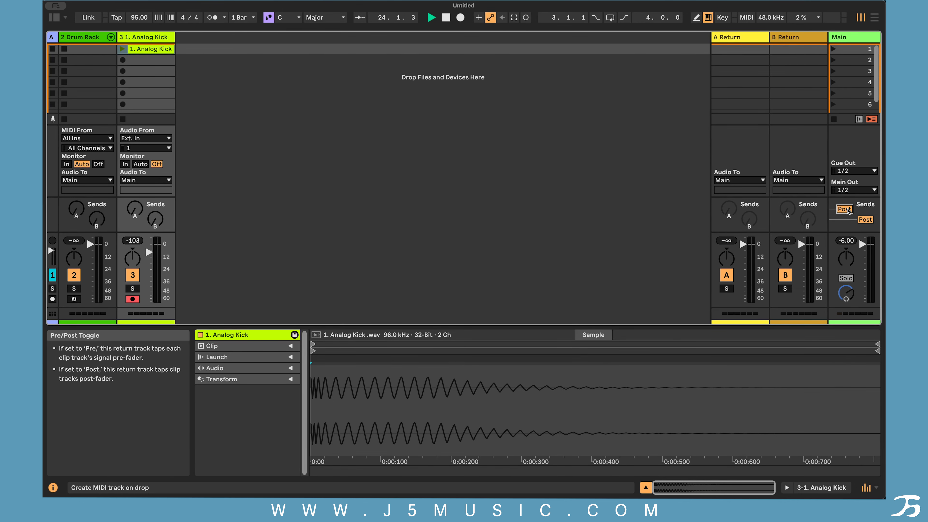
{"action": "left_click", "coordinate": [865, 221]}
{"action": "left_click", "coordinate": [864, 221]}
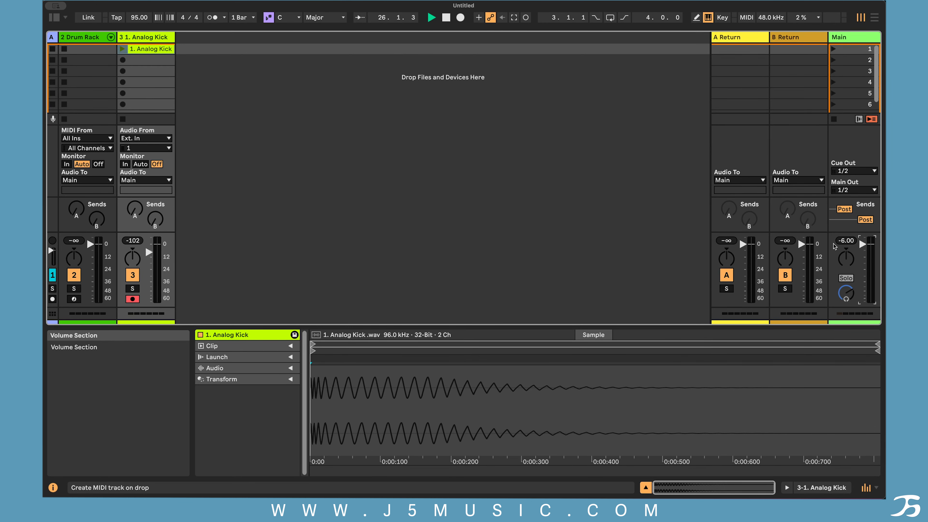
Reset the Main track's peak level, try panning the track to 29R and undo the panning.
{"action": "left_click", "coordinate": [842, 241]}
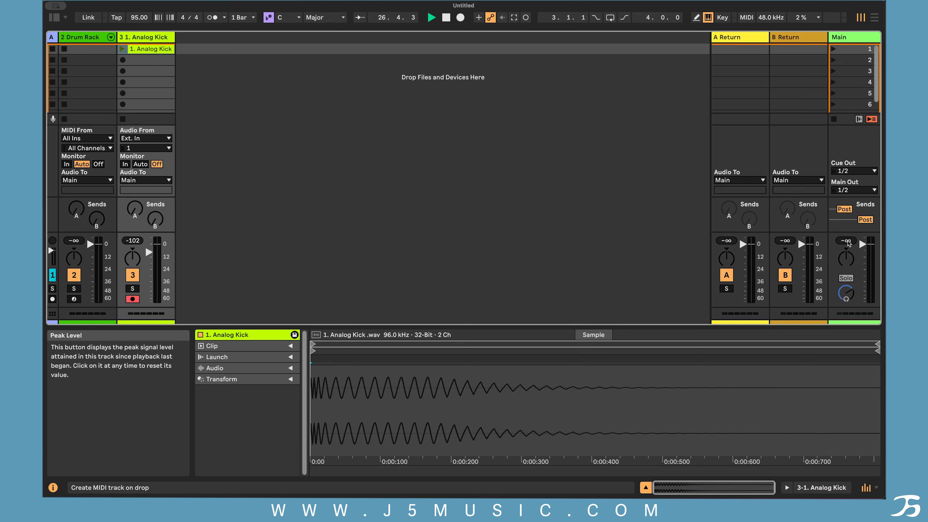
{"action": "left_click_drag", "start_coordinate": [845, 259], "coordinate": [846, 243]}
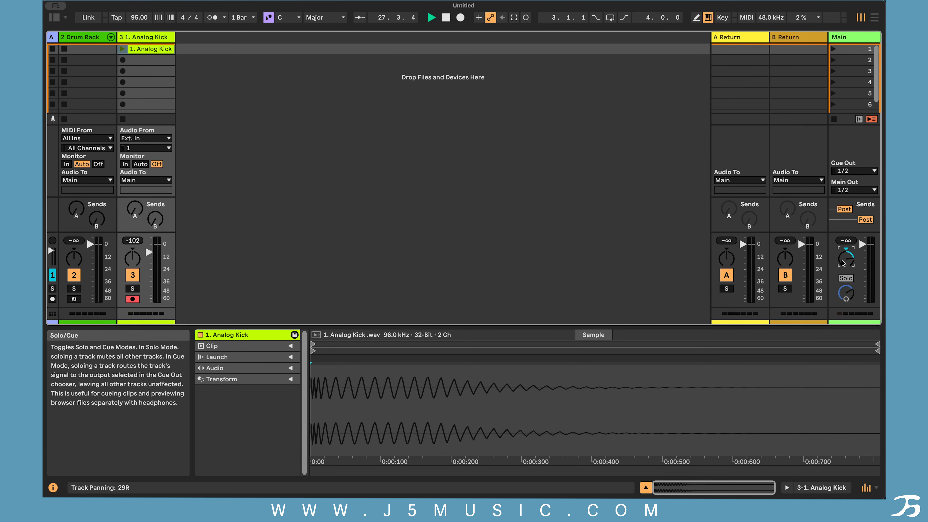
{"action": "key", "text": "super+z"}
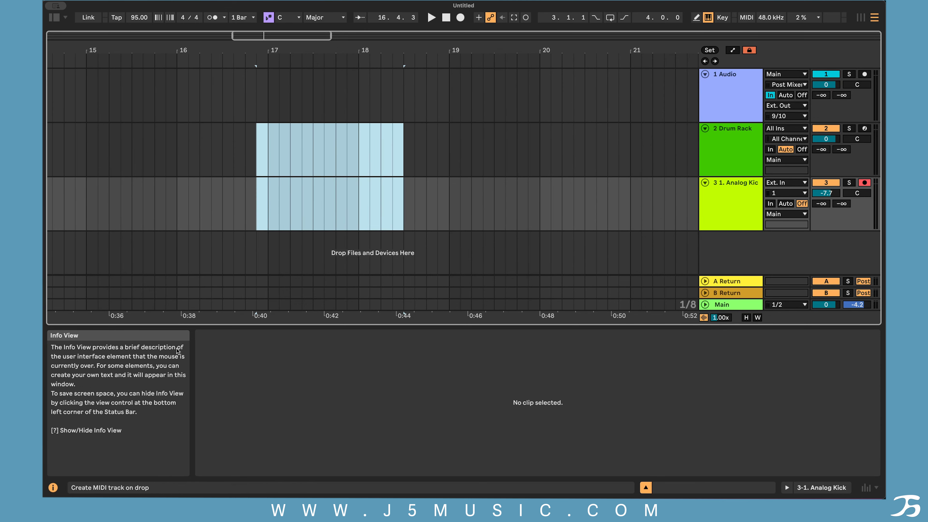
Show the Help resources, such as the Live manual and support options, and close them again.
{"action": "left_click", "coordinate": [259, 1]}
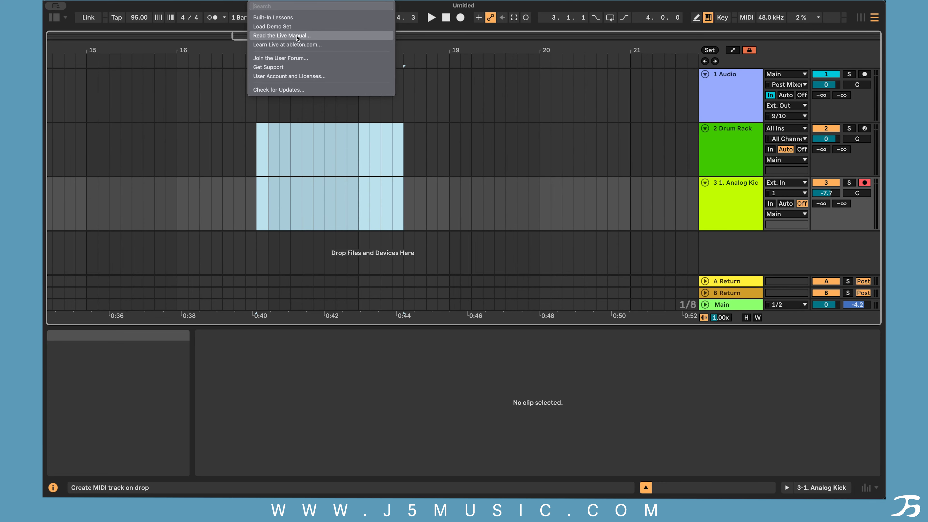
{"action": "left_click", "coordinate": [316, 137]}
Place the insert marker at 17.3.1 on the 2 Drum Rack track in the Arrangement View.
{"action": "left_click", "coordinate": [313, 141]}
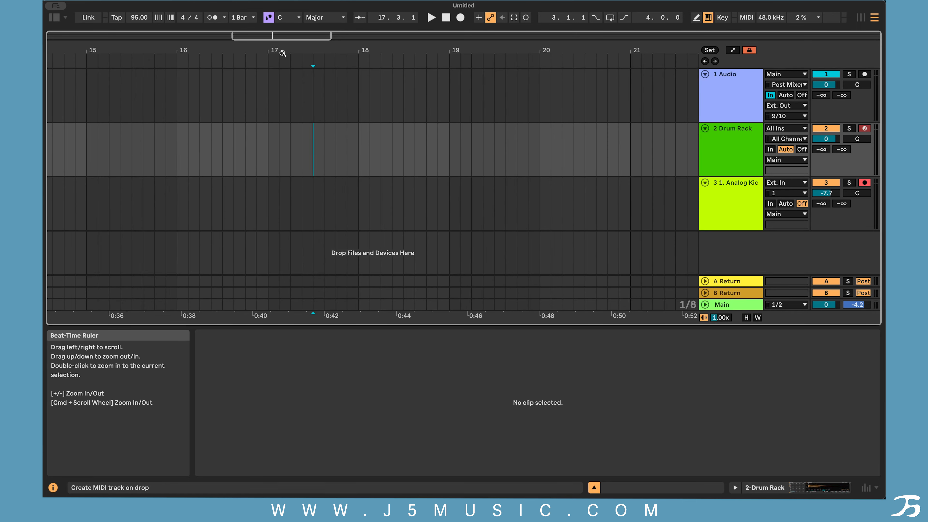
{"action": "left_click_drag", "start_coordinate": [220, 56], "coordinate": [219, 24]}
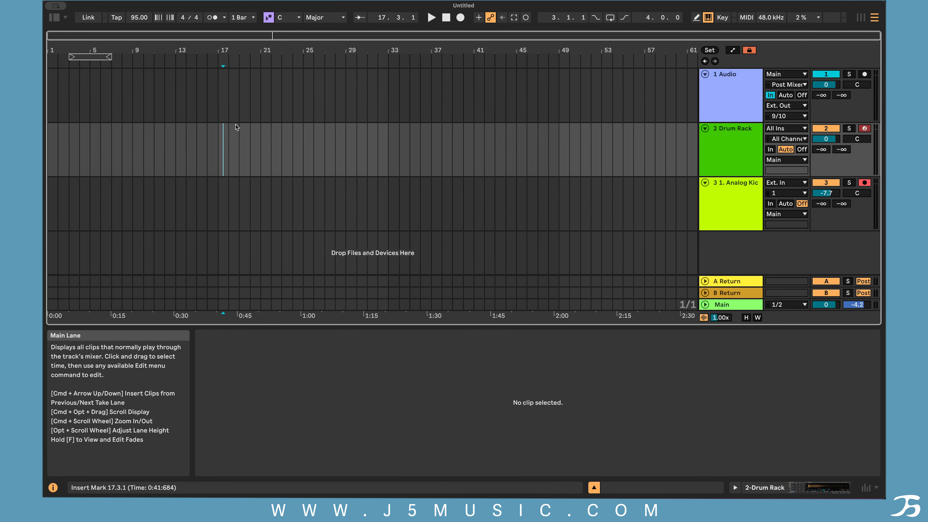